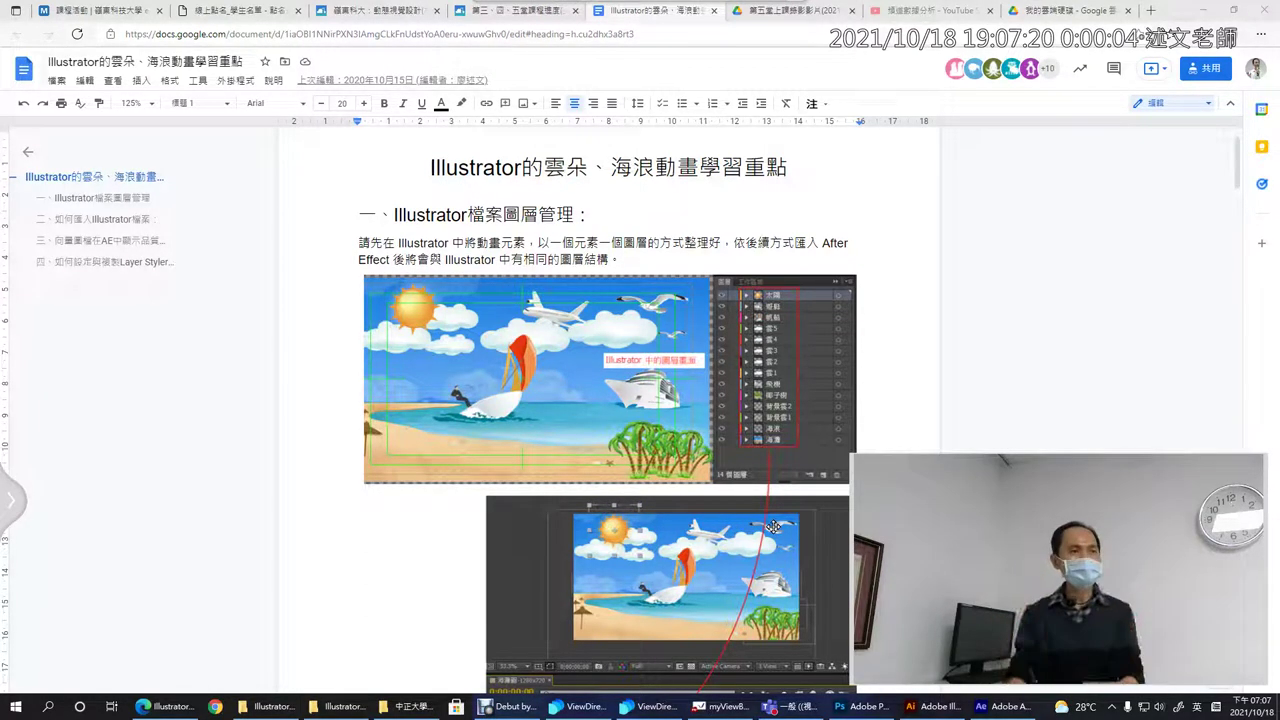
Step: Switch from the Google Docs lesson notes to the After Effects 海濤圖 3D project
left_click(985, 712)
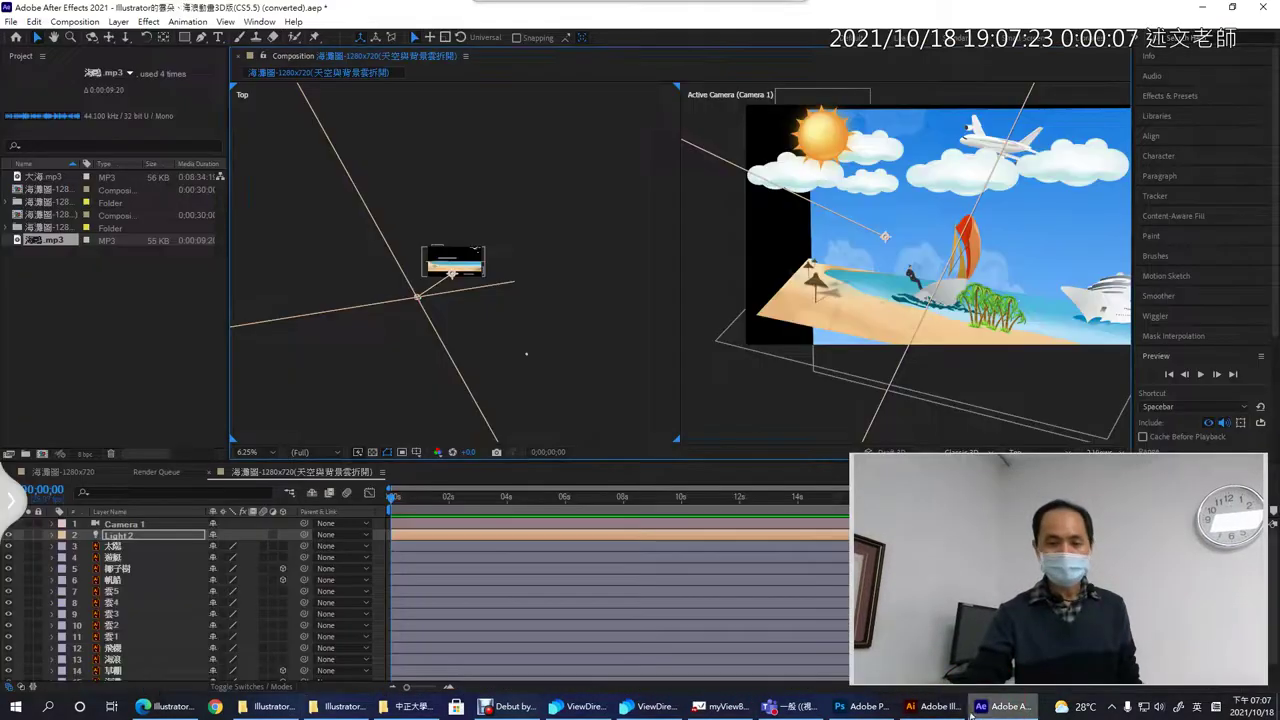
Step: Create a new After Effects project without saving changes to the old beach animation project
left_click(11, 22)
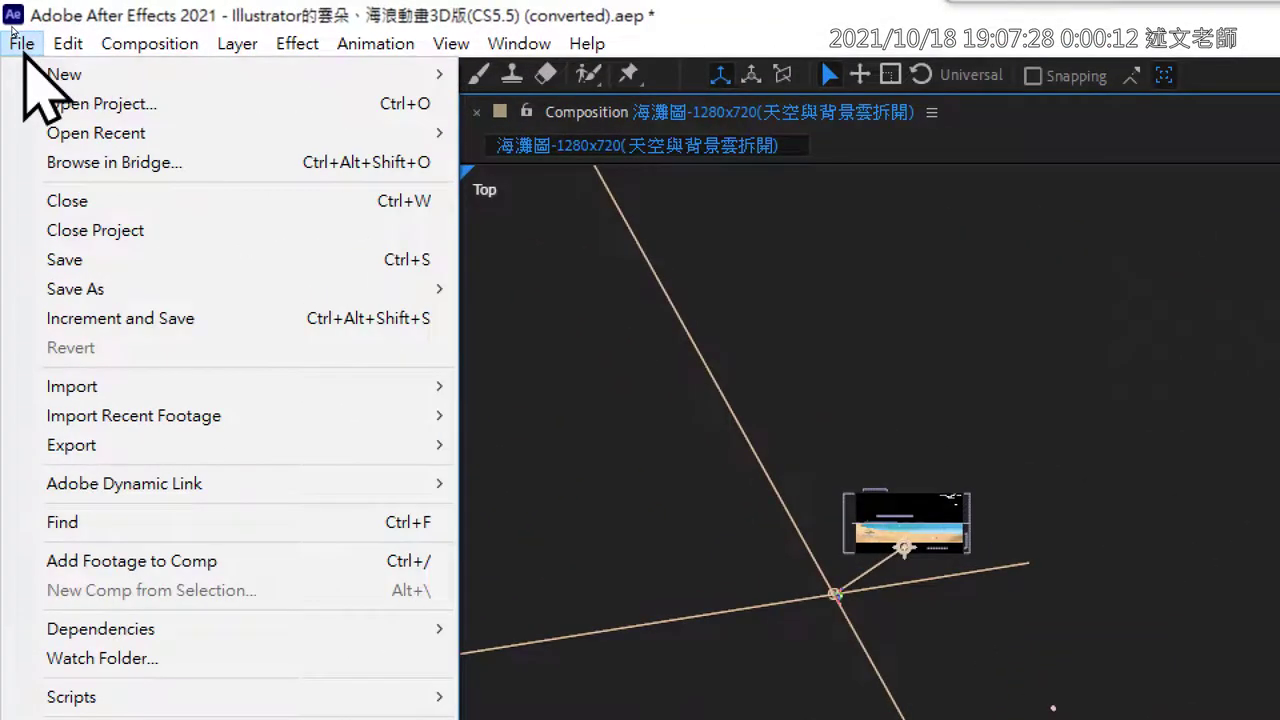
left_click(60, 80)
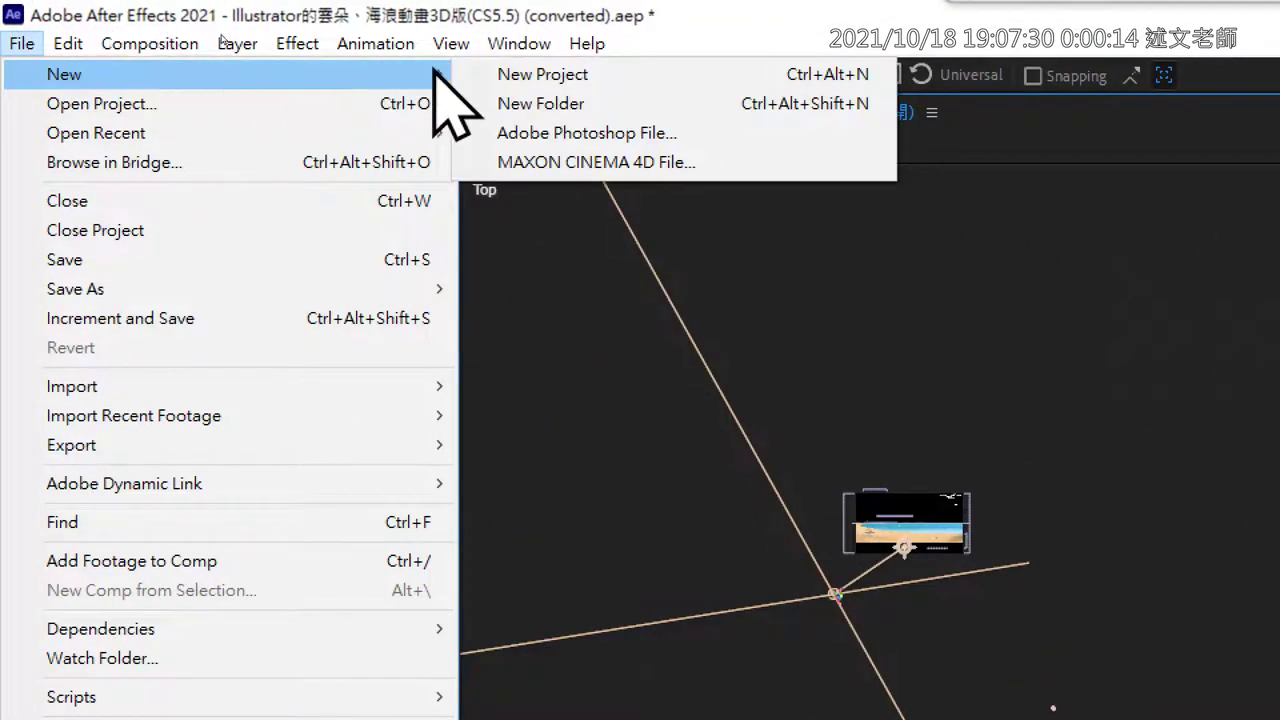
left_click(613, 76)
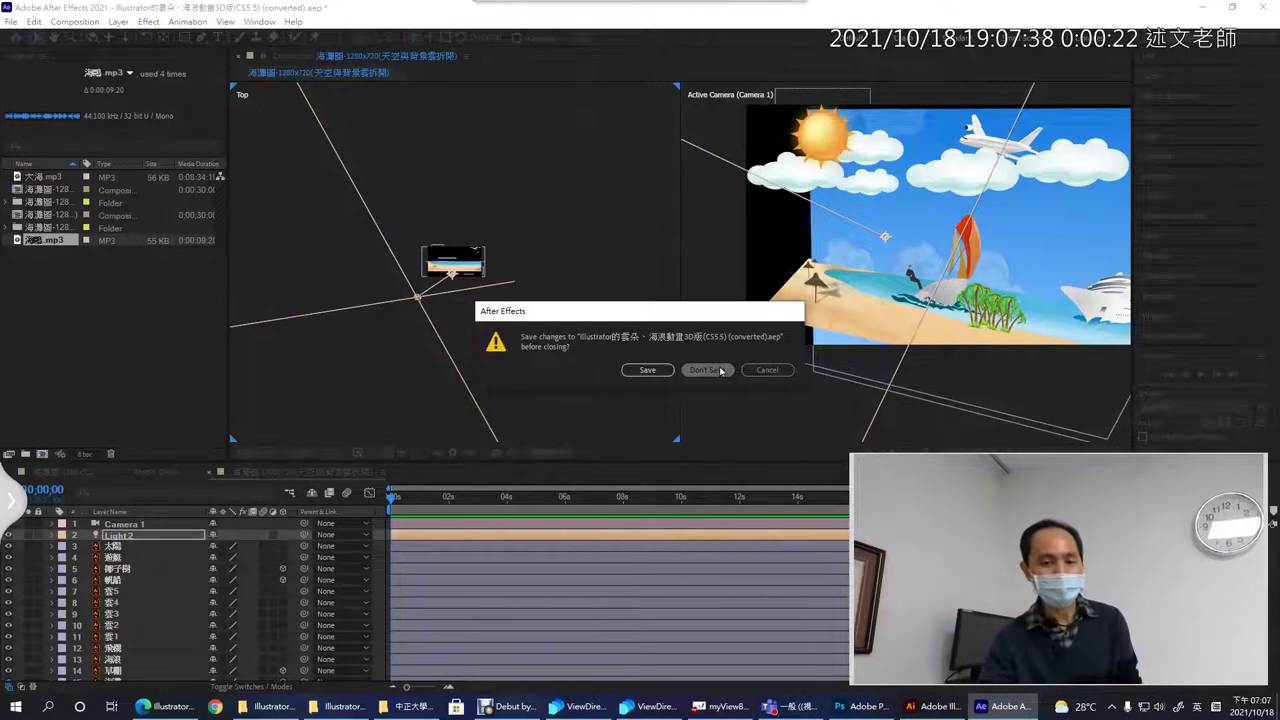
left_click(720, 372)
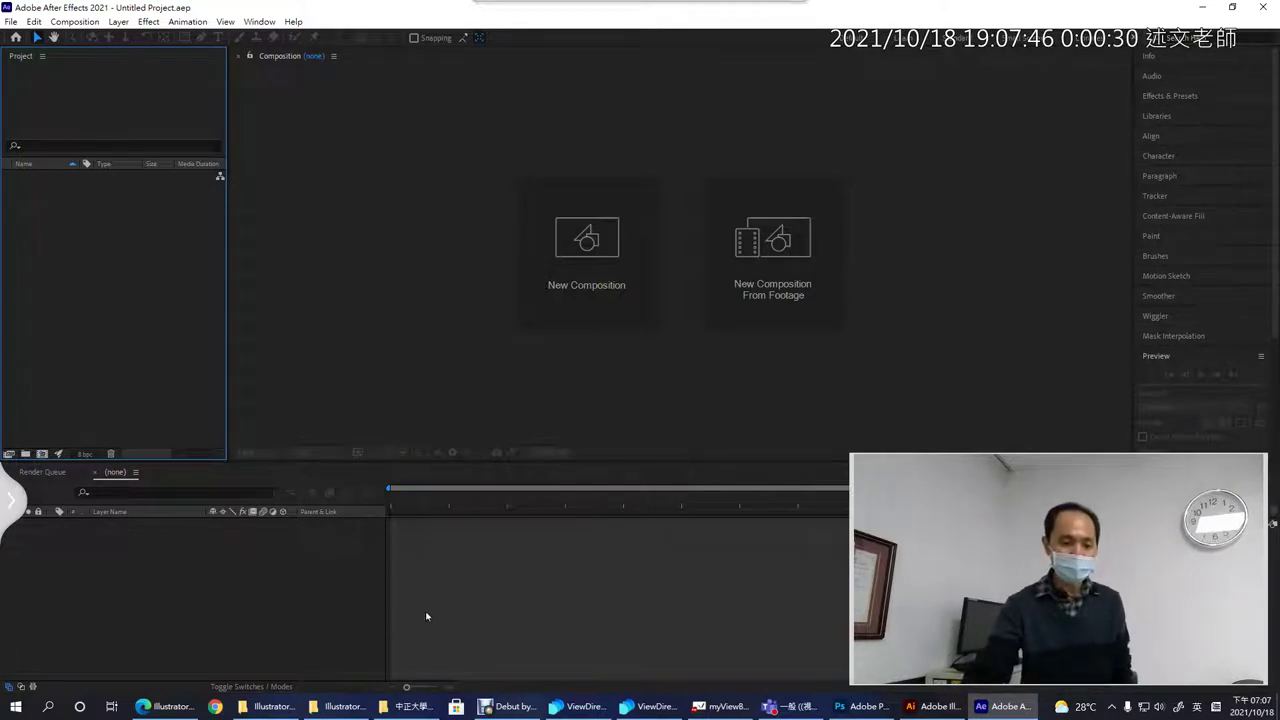
Step: Open the 素材 folder in File Explorer and widen the Name column to read full names
left_click(341, 706)
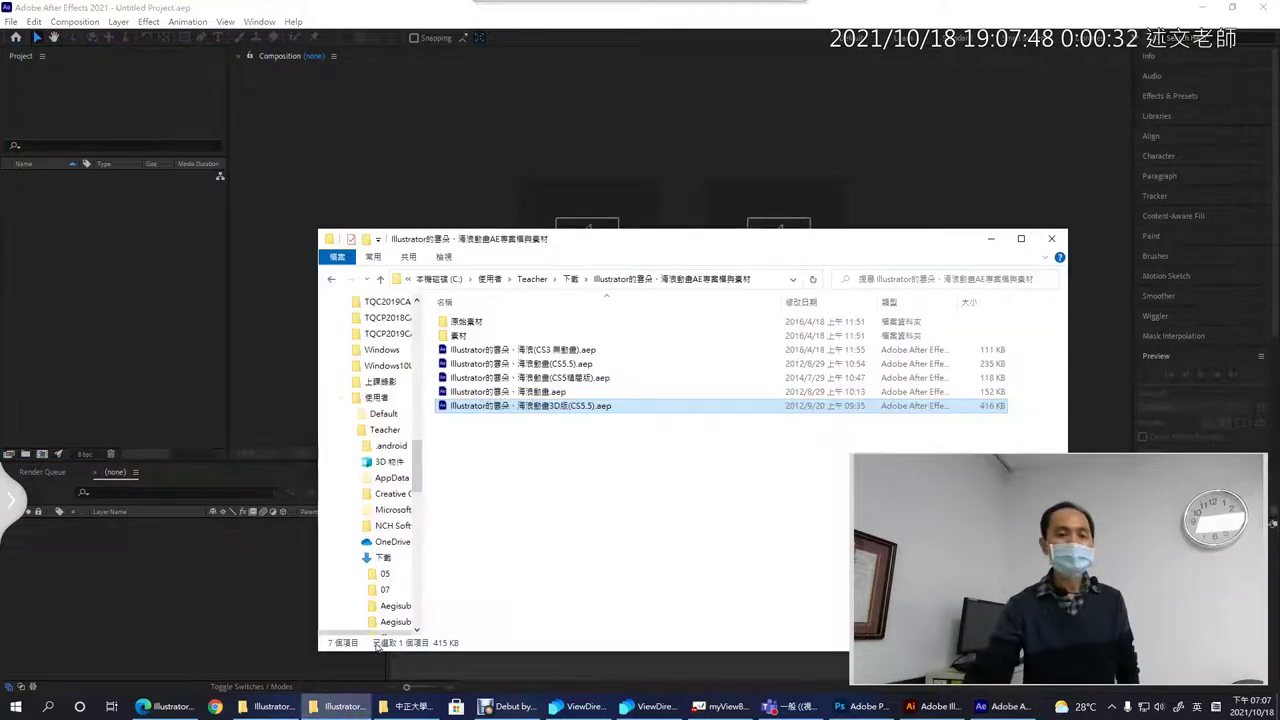
left_click(460, 337)
double_click(460, 337)
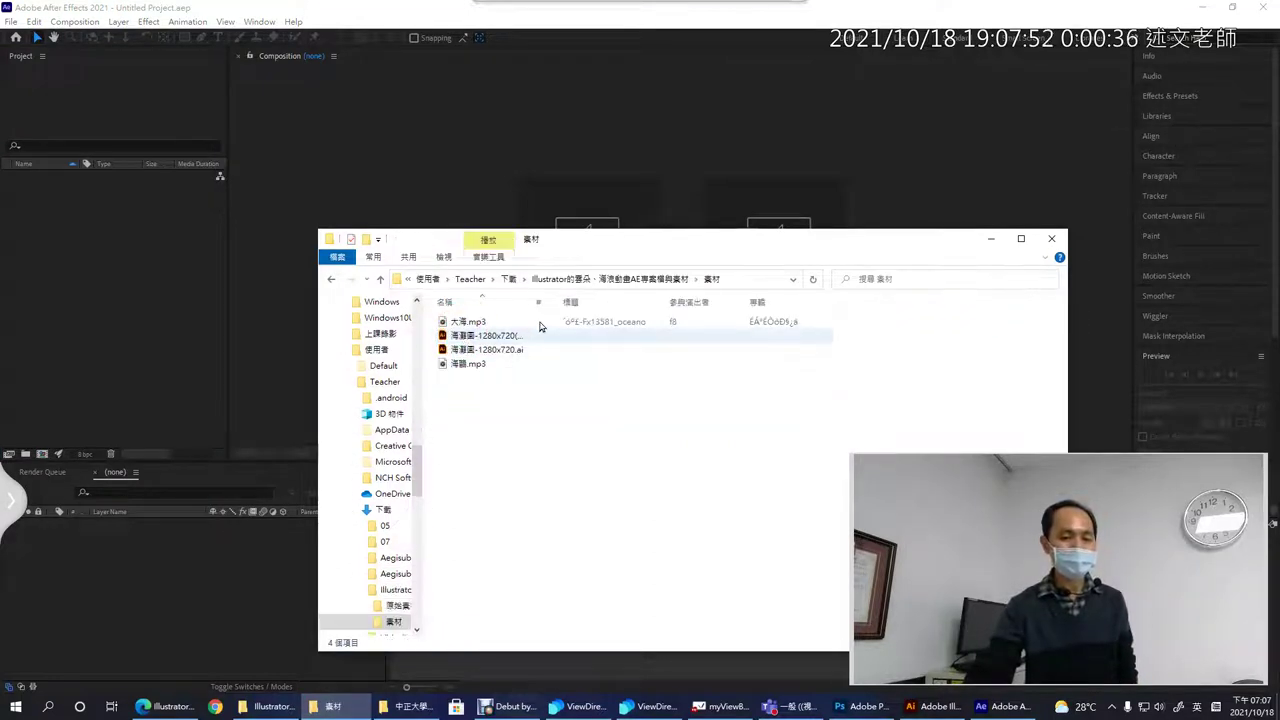
left_click_drag(619, 301, 702, 301)
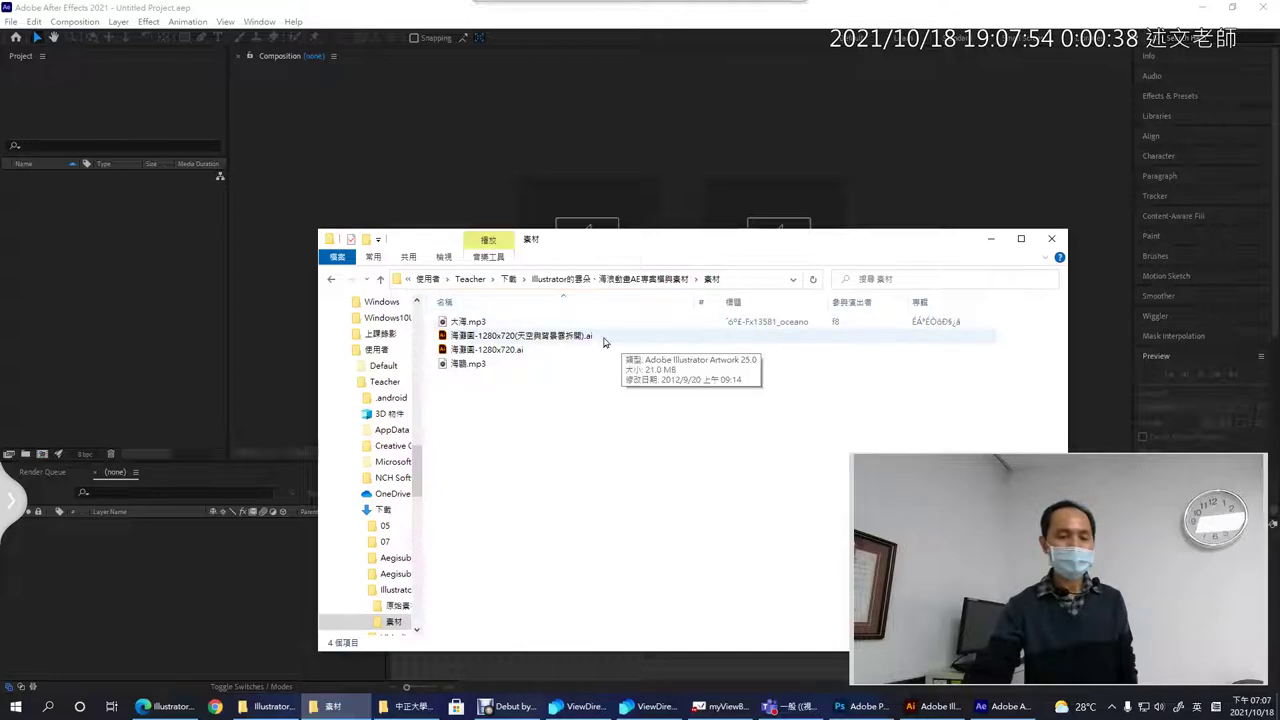
Step: Drag 海灘圖-1280x720(天空與背景要拆開).ai from 素材 into the After Effects Project panel
left_click(562, 340)
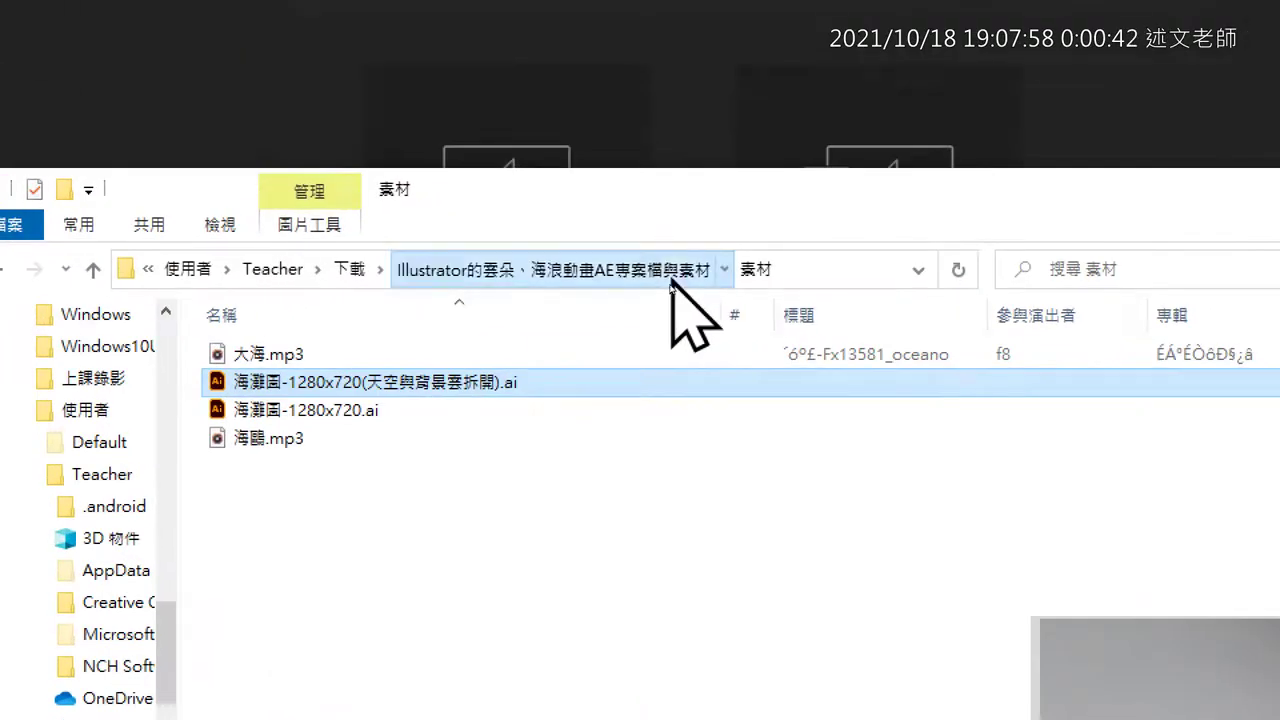
left_click(672, 284)
double_click(357, 380)
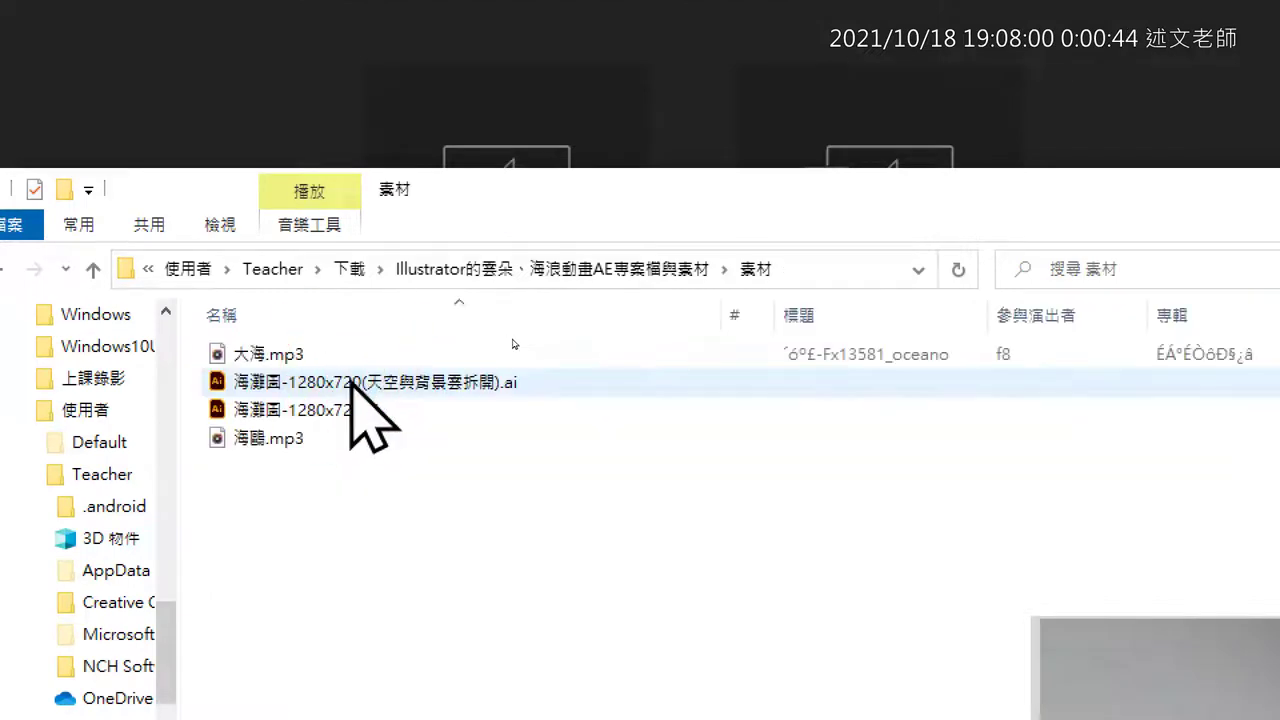
left_click(370, 408)
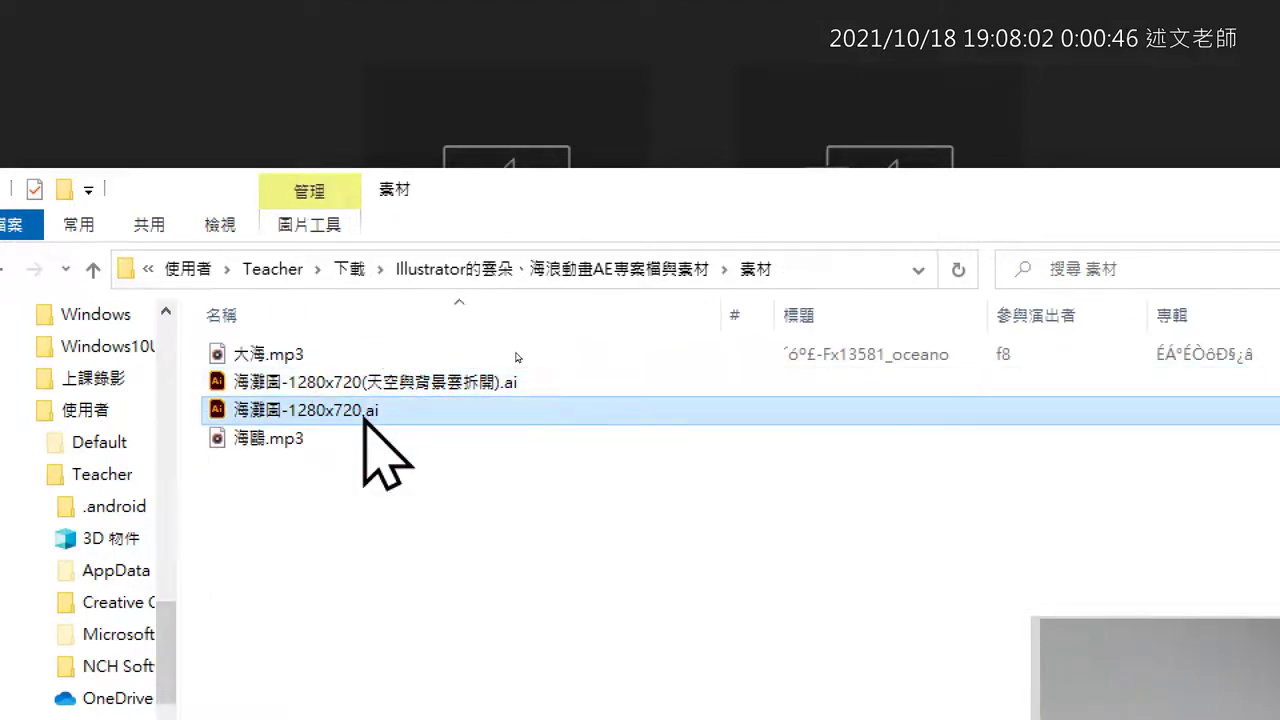
left_click(375, 383)
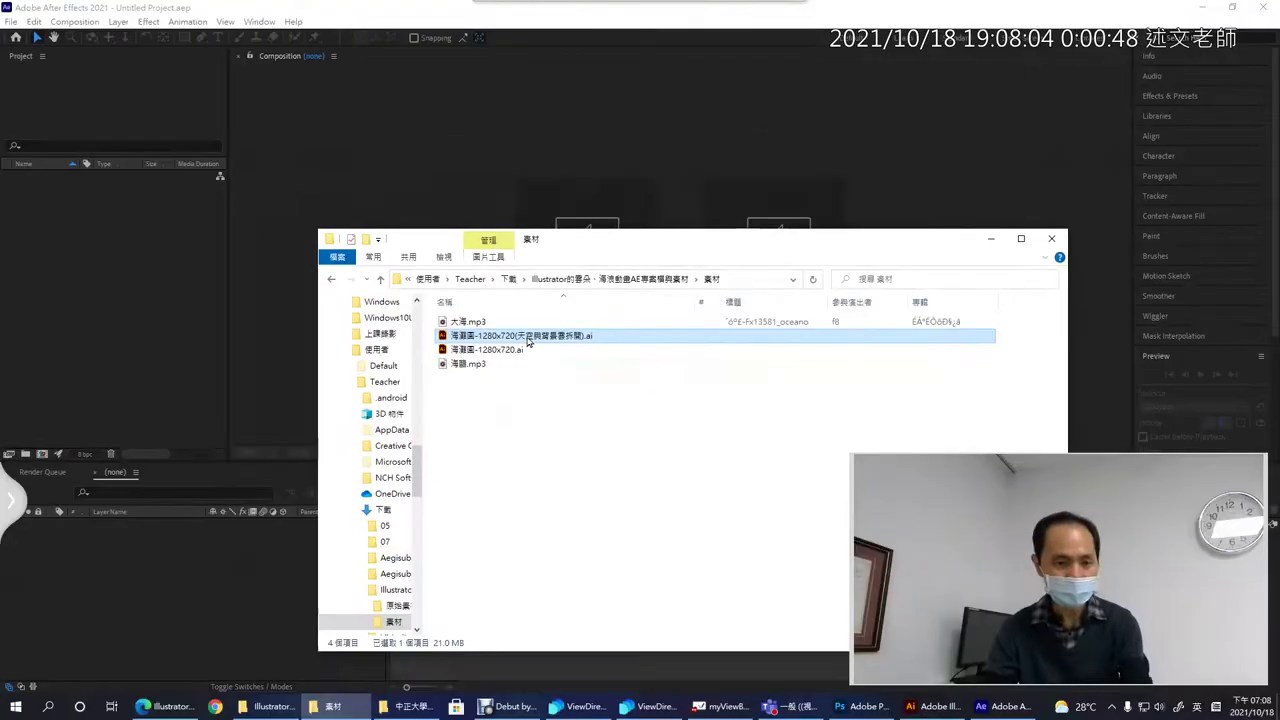
left_click_drag(530, 343, 124, 309)
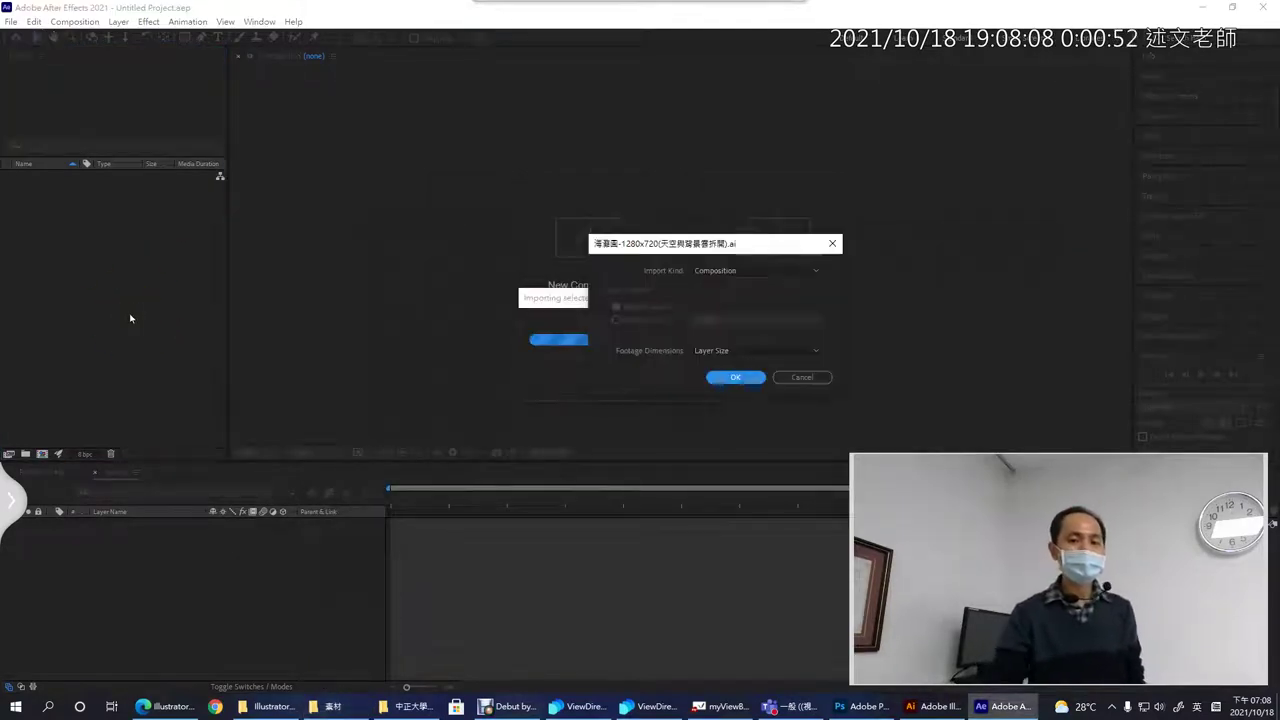
Step: Move the import dialog aside and keep Import Kind as Composition with Layer Size
left_click_drag(678, 243, 370, 226)
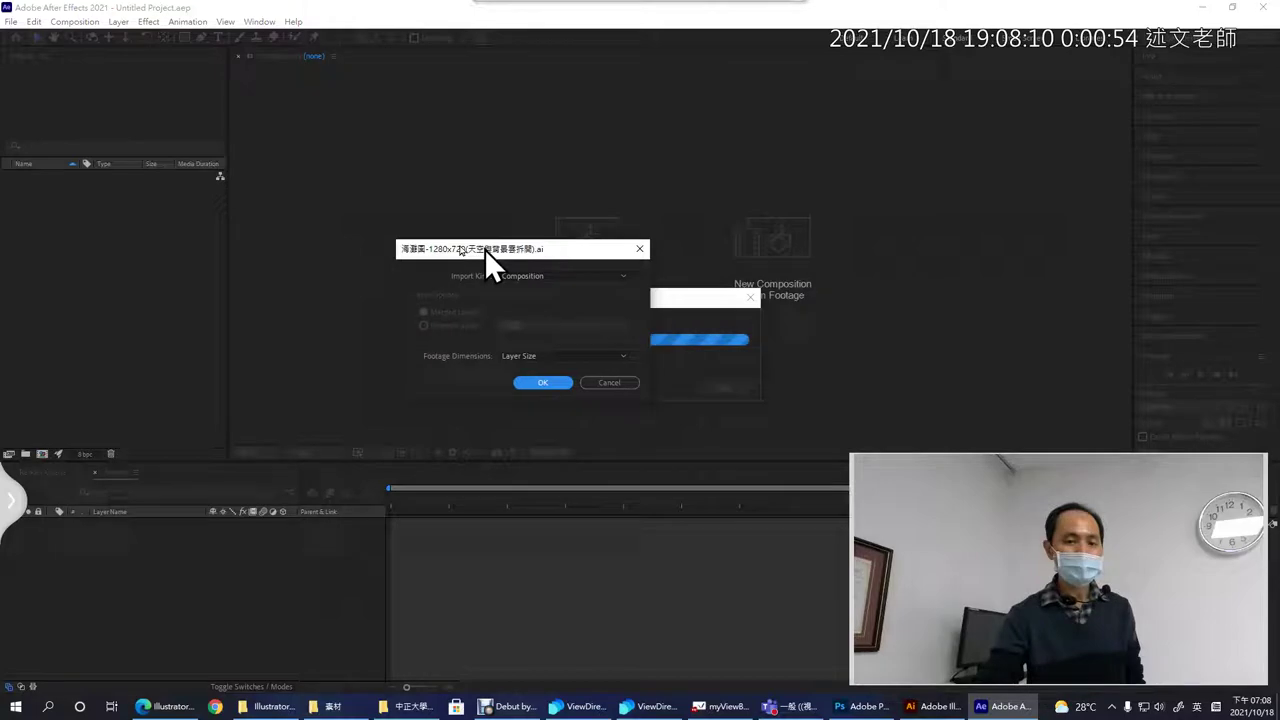
left_click(486, 252)
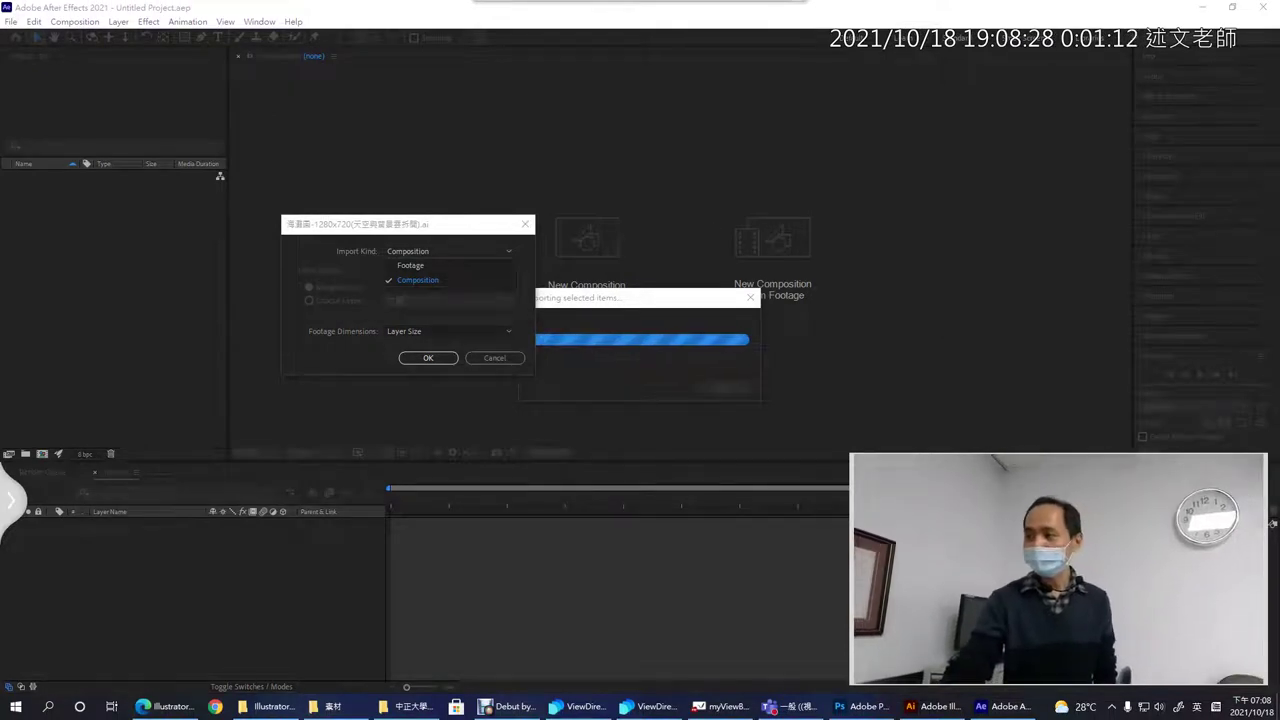
left_click(827, 217)
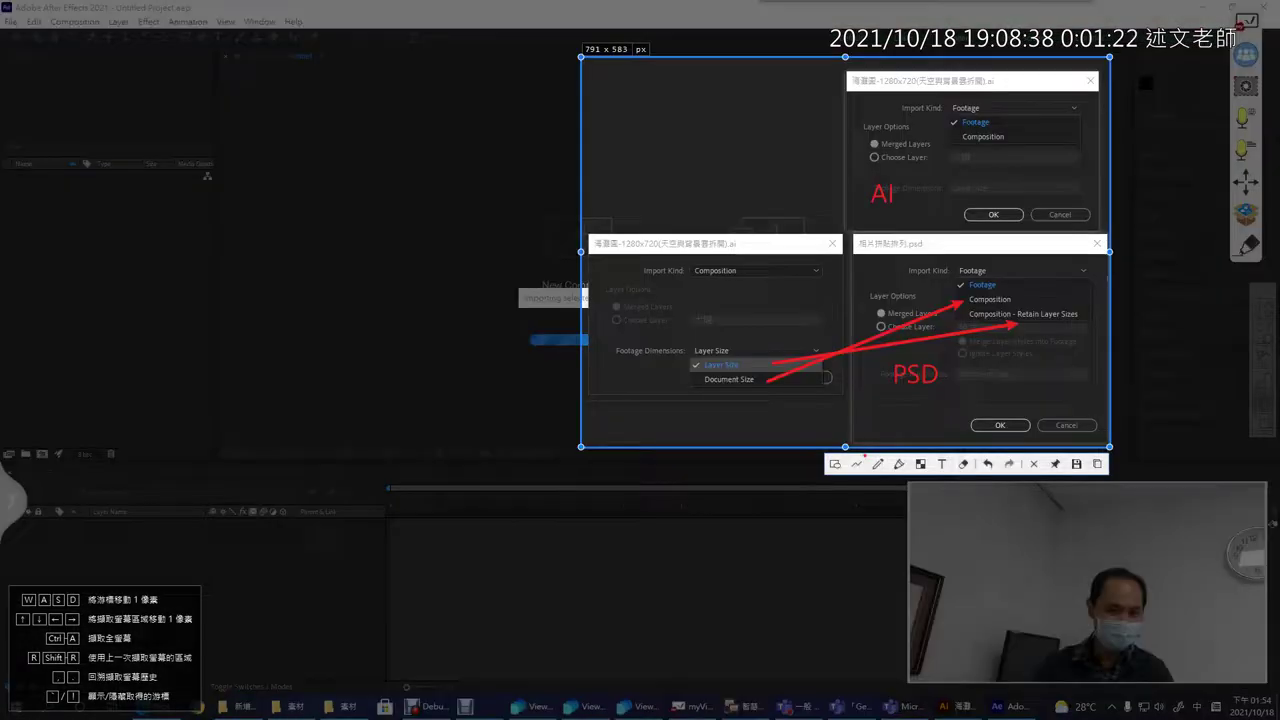
Step: Pin the AI-versus-PSD import options comparison and mark its Composition and PSD choices
left_click(1056, 463)
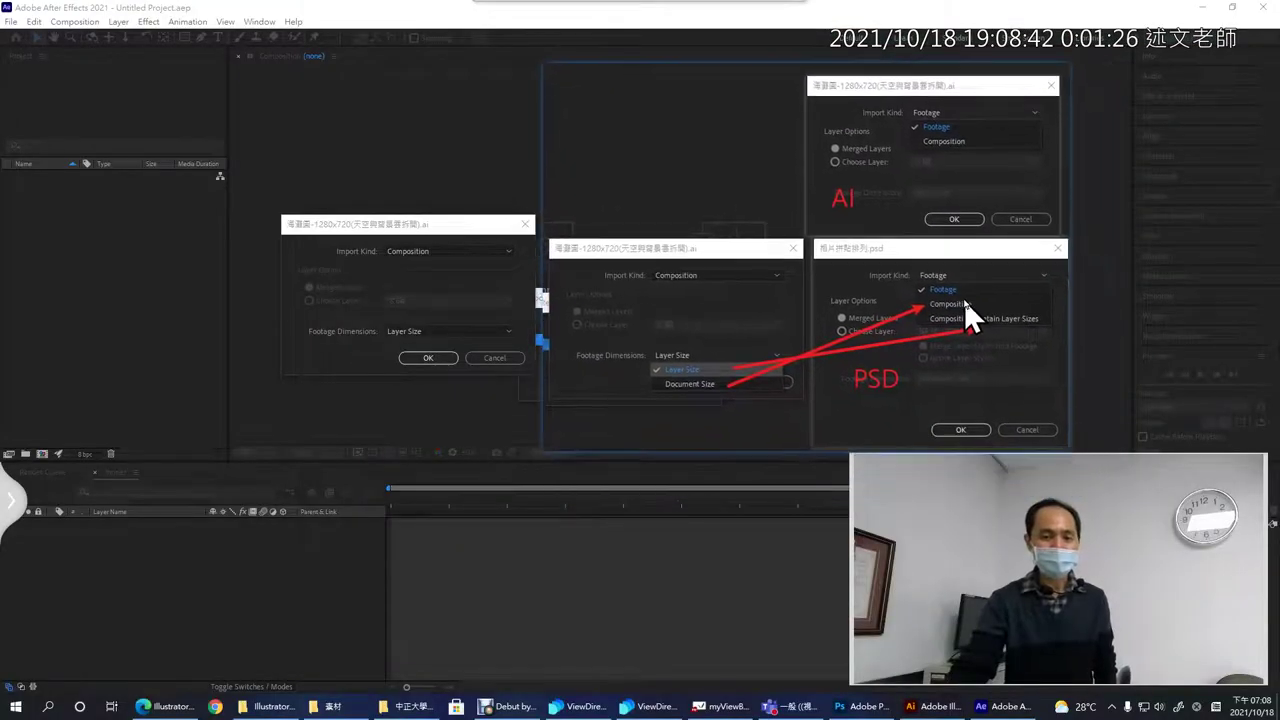
scroll(997, 265, "up", 2)
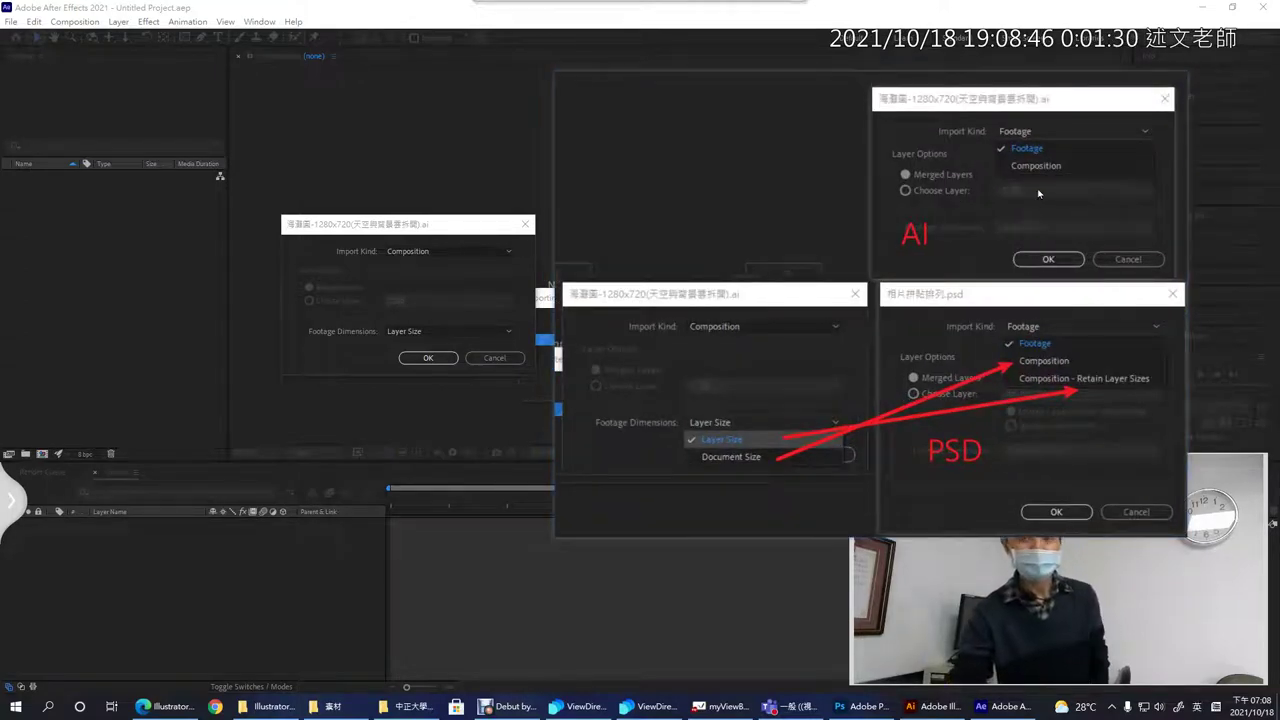
left_click_drag(1060, 180, 977, 118)
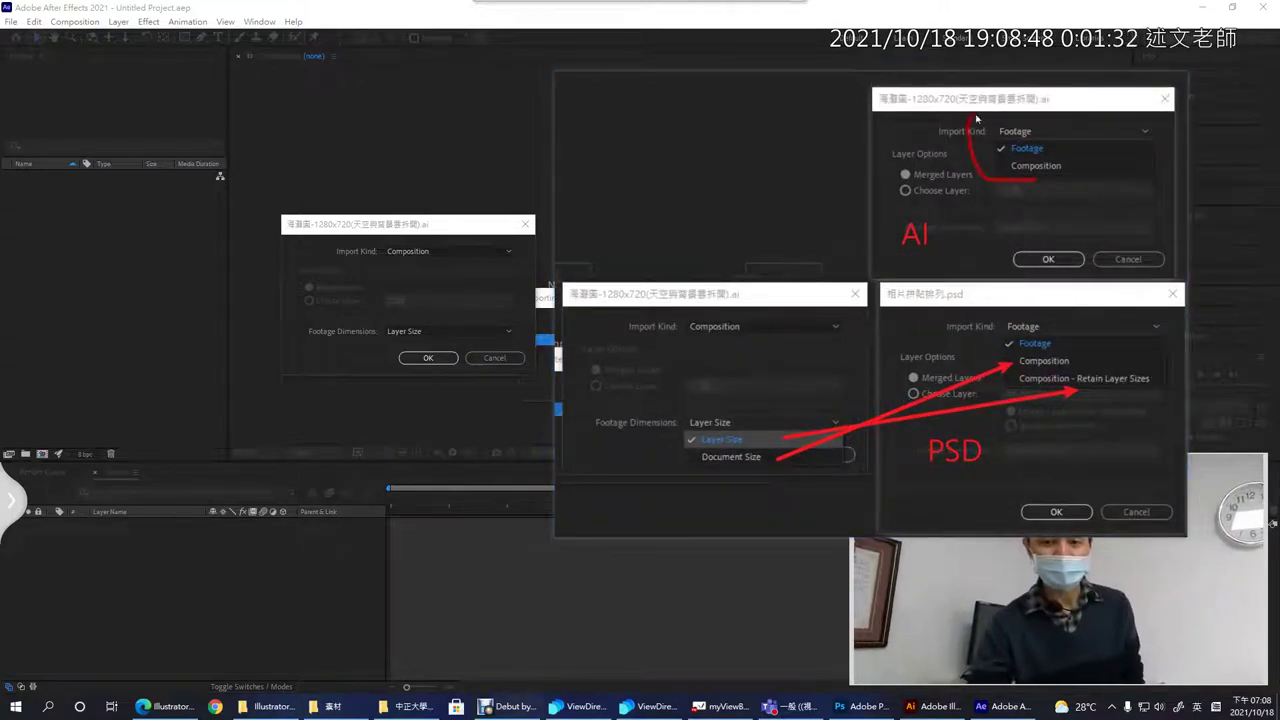
left_click_drag(1045, 400, 1075, 318)
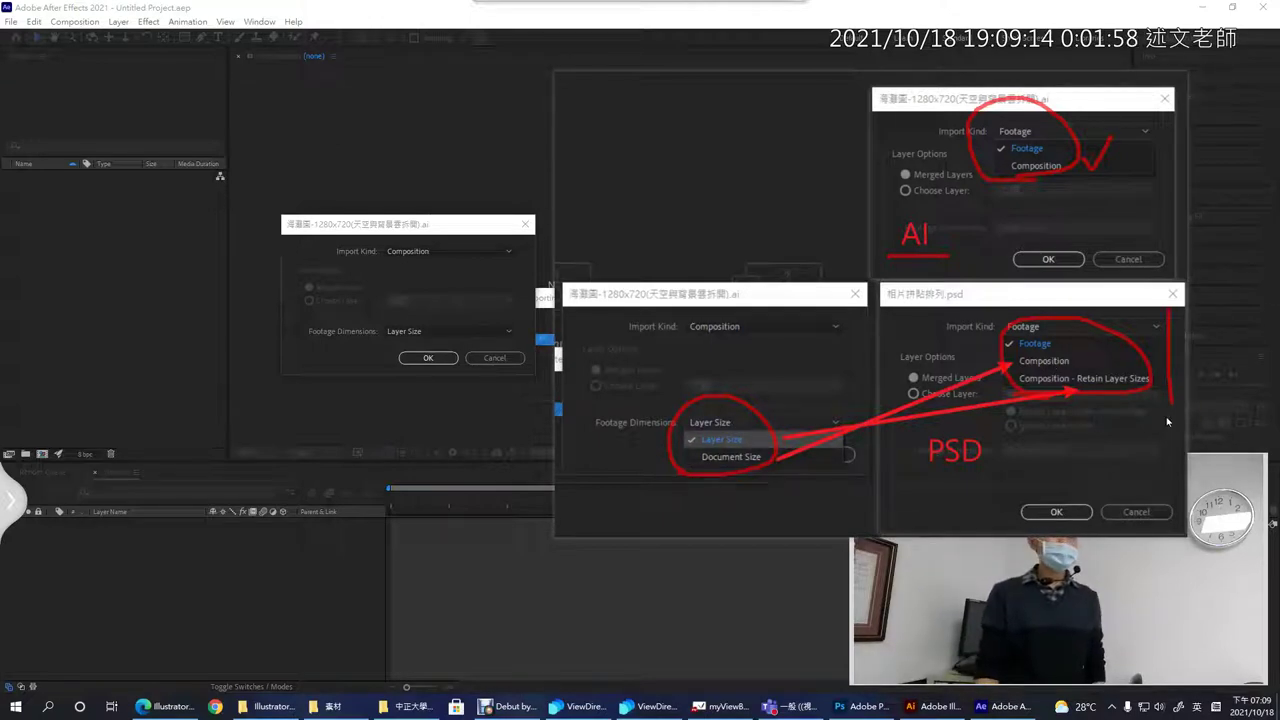
key("ctrl+z")
key("ctrl+z")
key("ctrl+z")
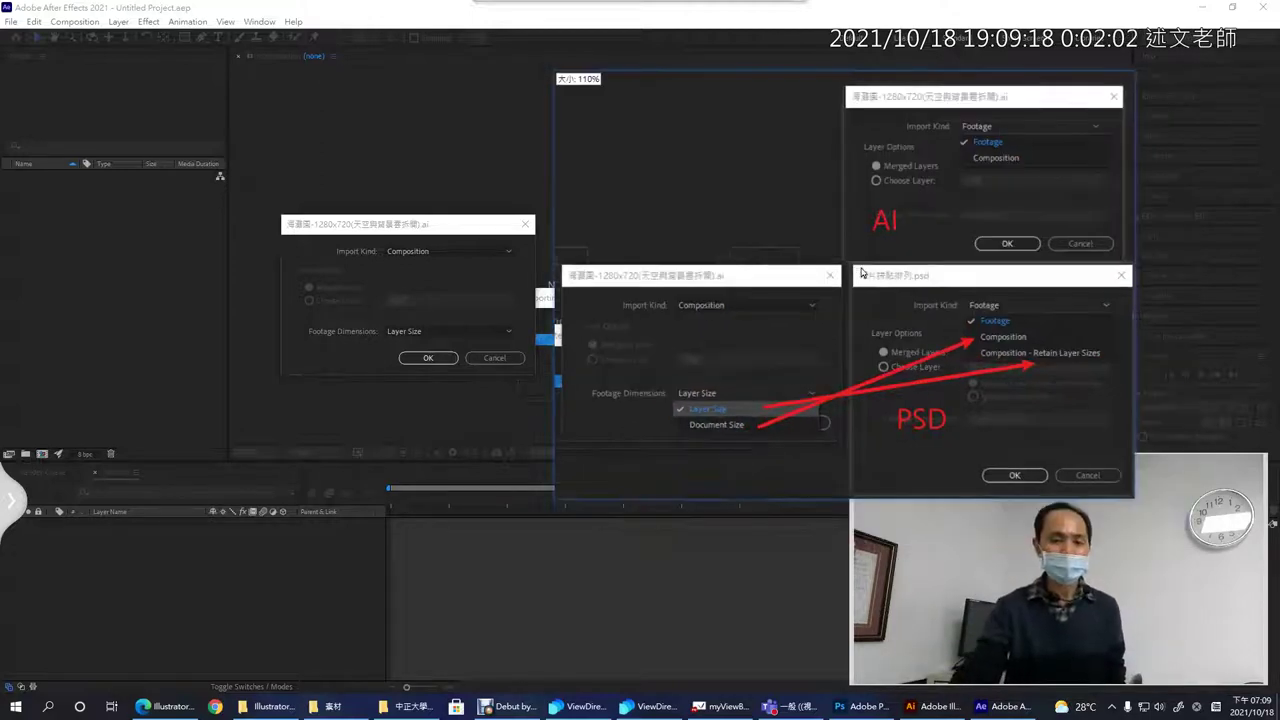
Step: Set the beach .ai file's Import Kind to Footage with Merged Layers
left_click_drag(780, 191, 866, 203)
left_click(419, 252)
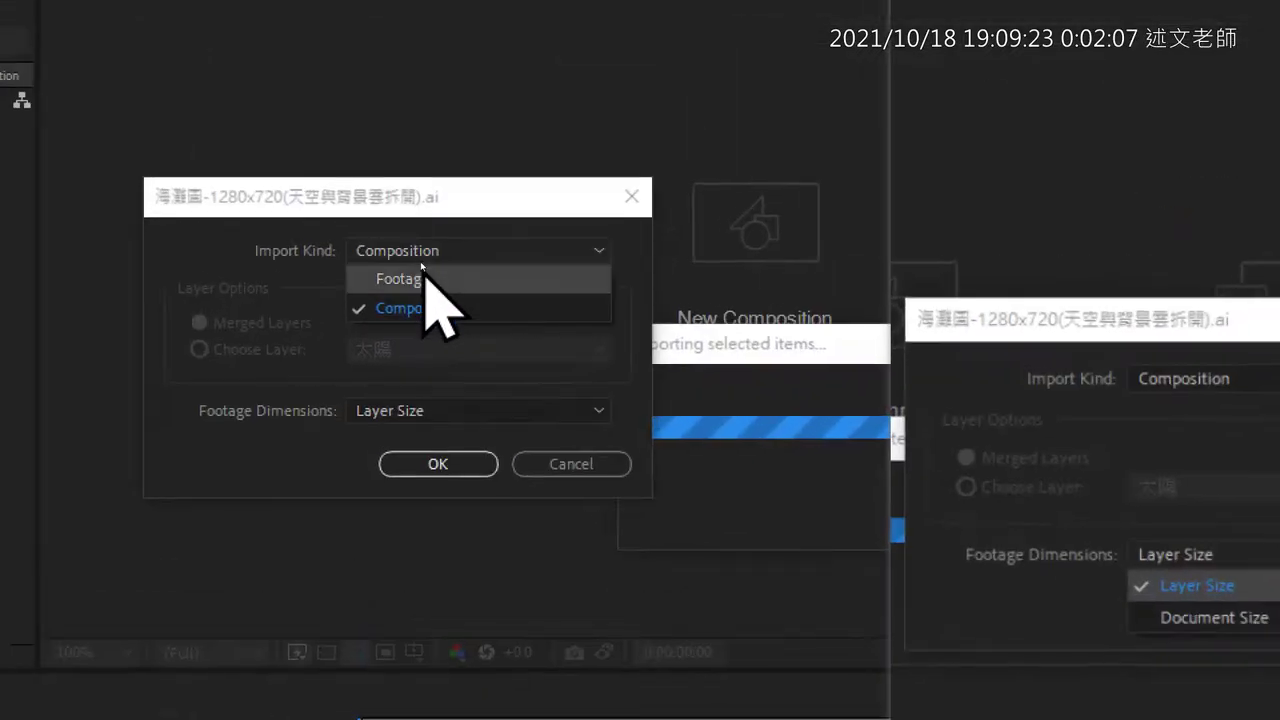
left_click(420, 265)
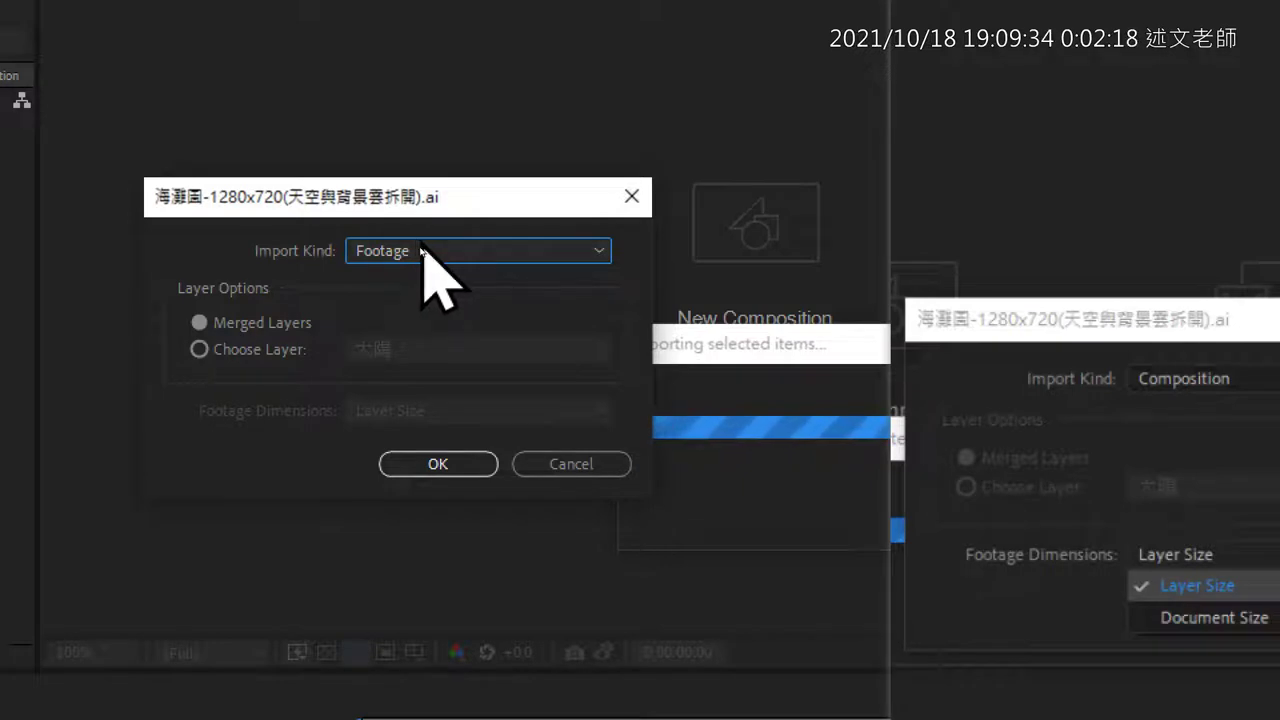
Step: Set Import Kind back to Composition, check Footage Dimensions at Layer Size, then switch to Illustrator
left_click(422, 252)
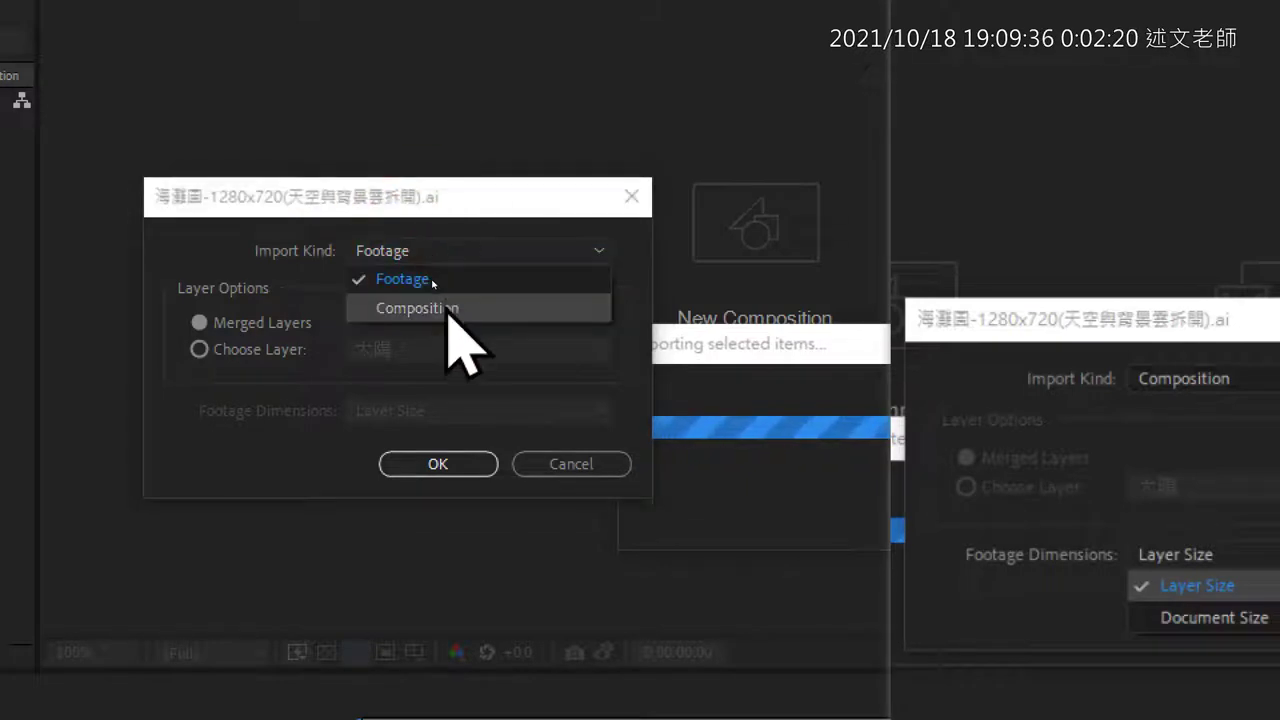
left_click(443, 303)
left_click(448, 412)
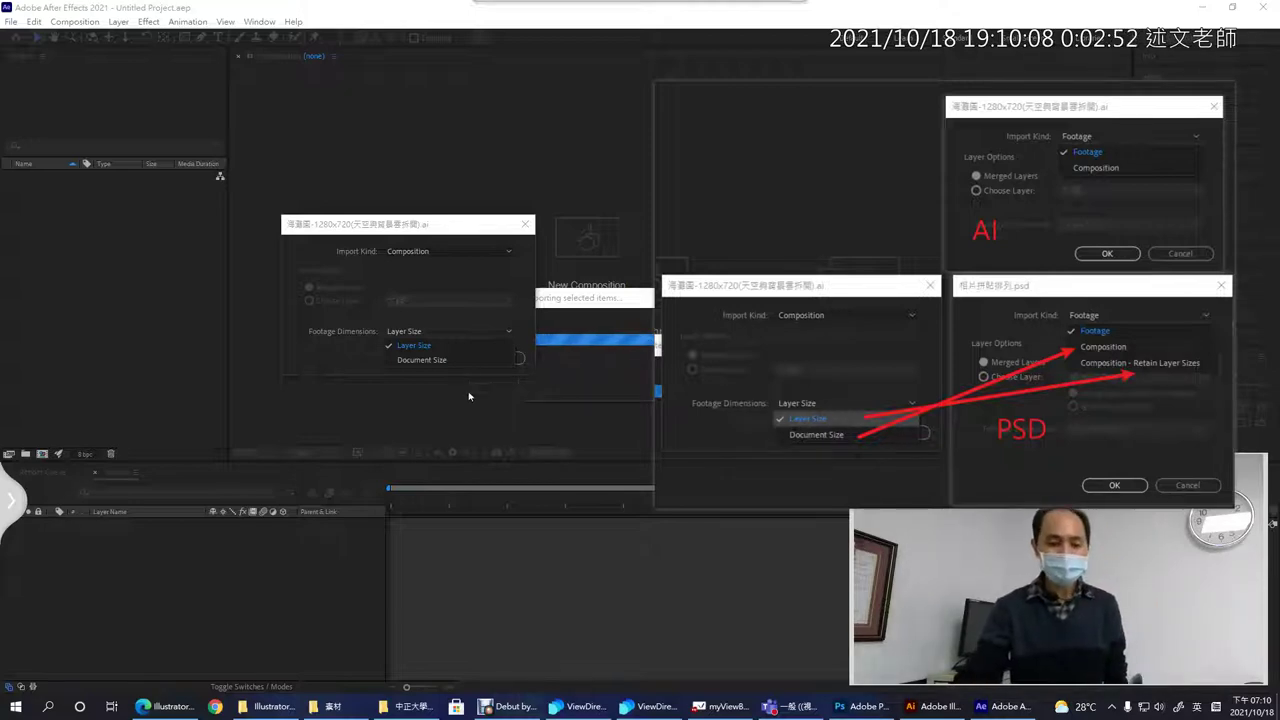
left_click(930, 706)
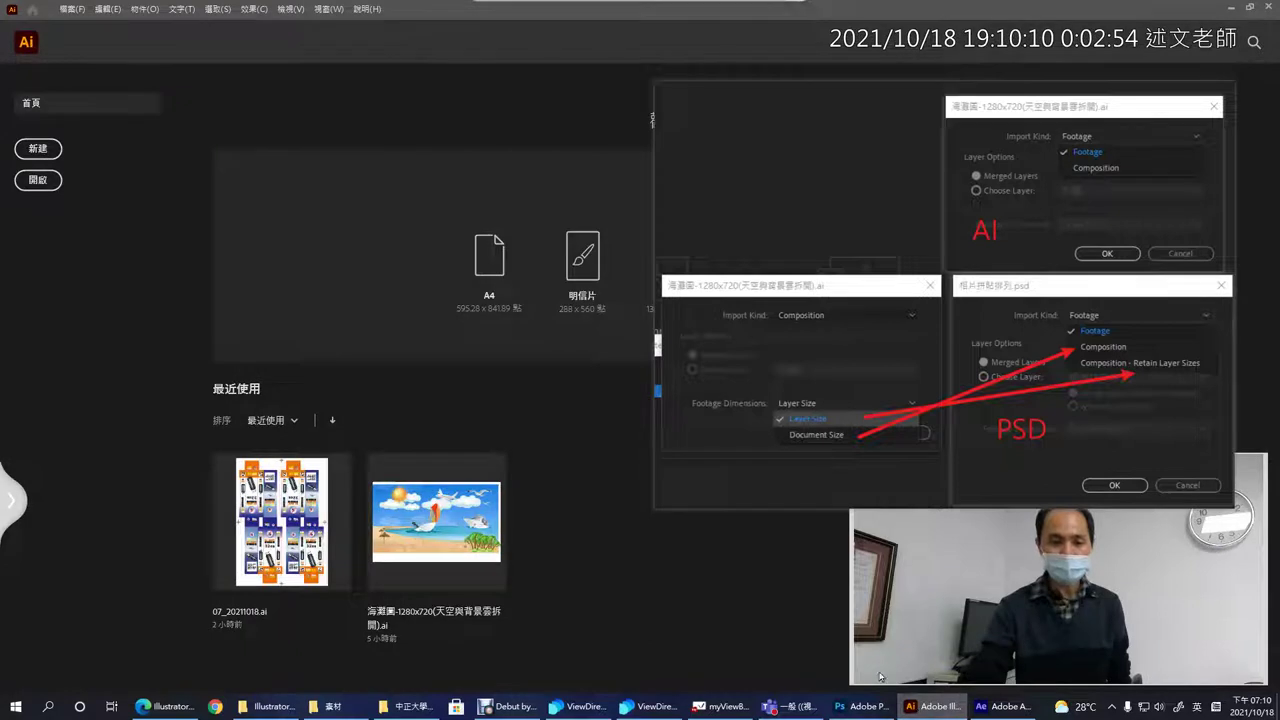
Step: Open the recent 海灘圖-1280x720(天空與背景要拆開).ai file in Illustrator
left_click(427, 521)
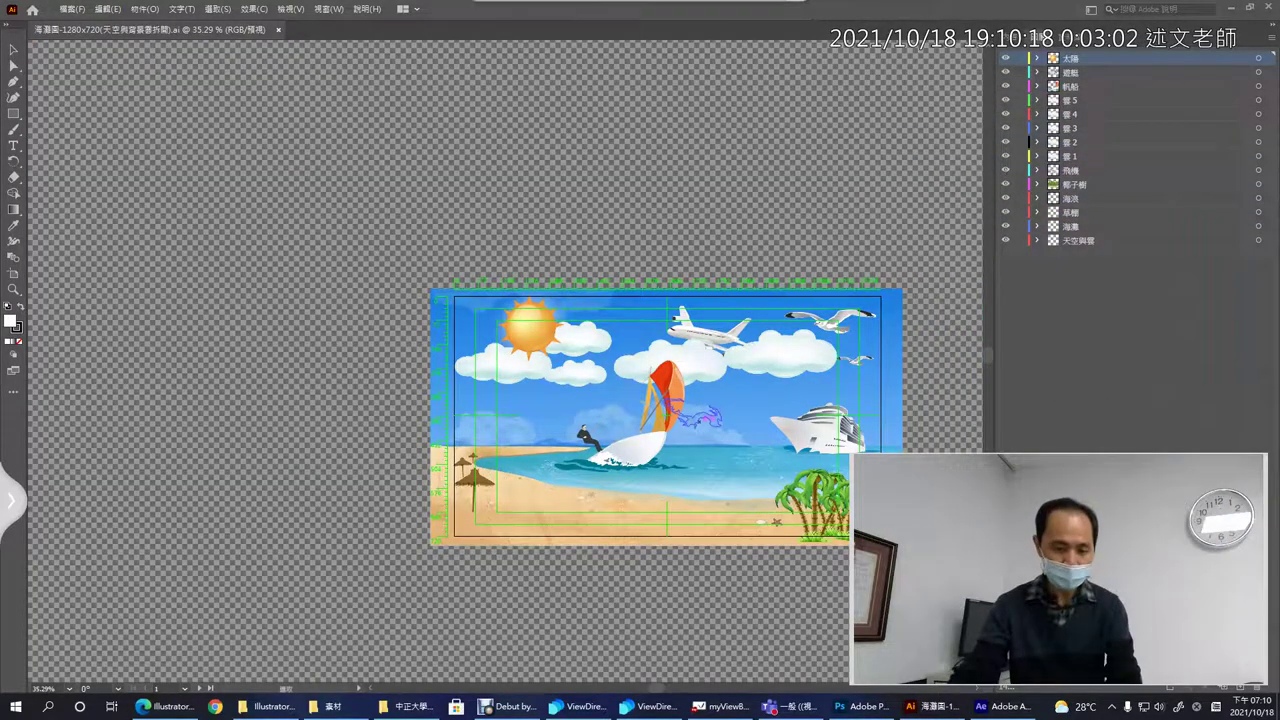
scroll(720, 415, "up", 5)
scroll(705, 420, "down", 2)
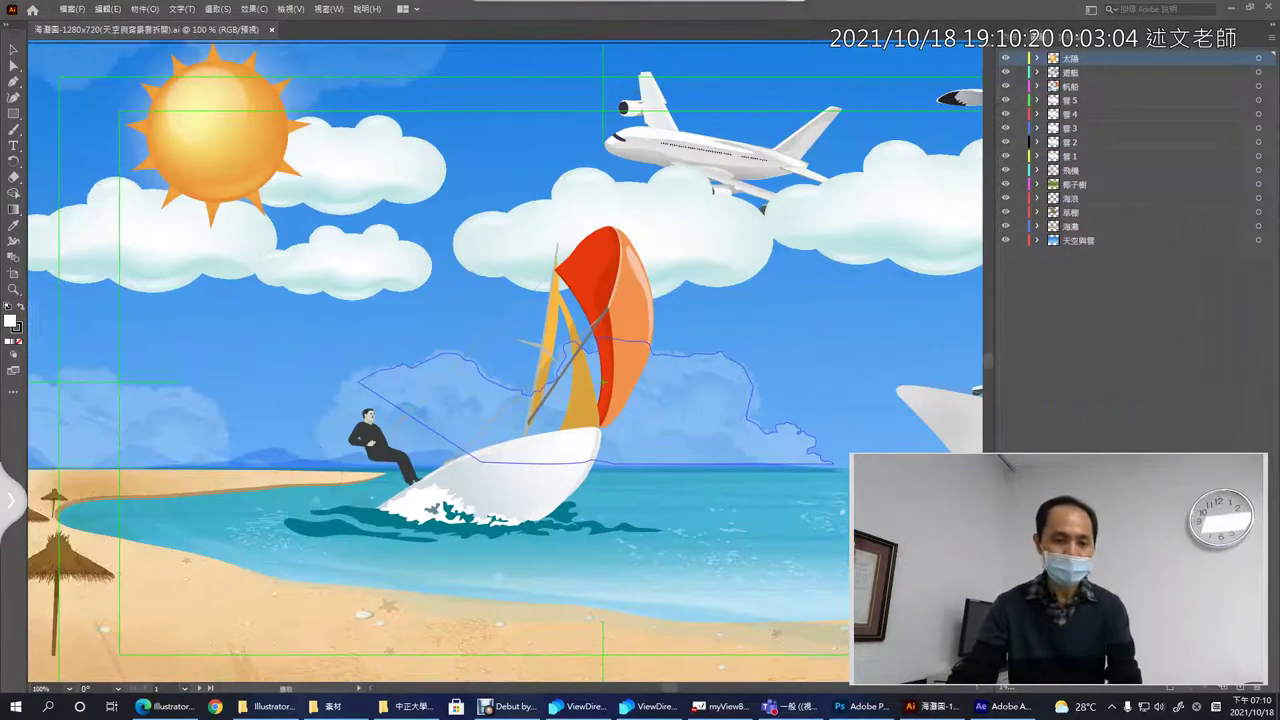
Step: Move the airplane about 150 px left and mark a red AI label on screen
left_click(560, 420)
left_click(677, 143)
left_click_drag(735, 146, 555, 132)
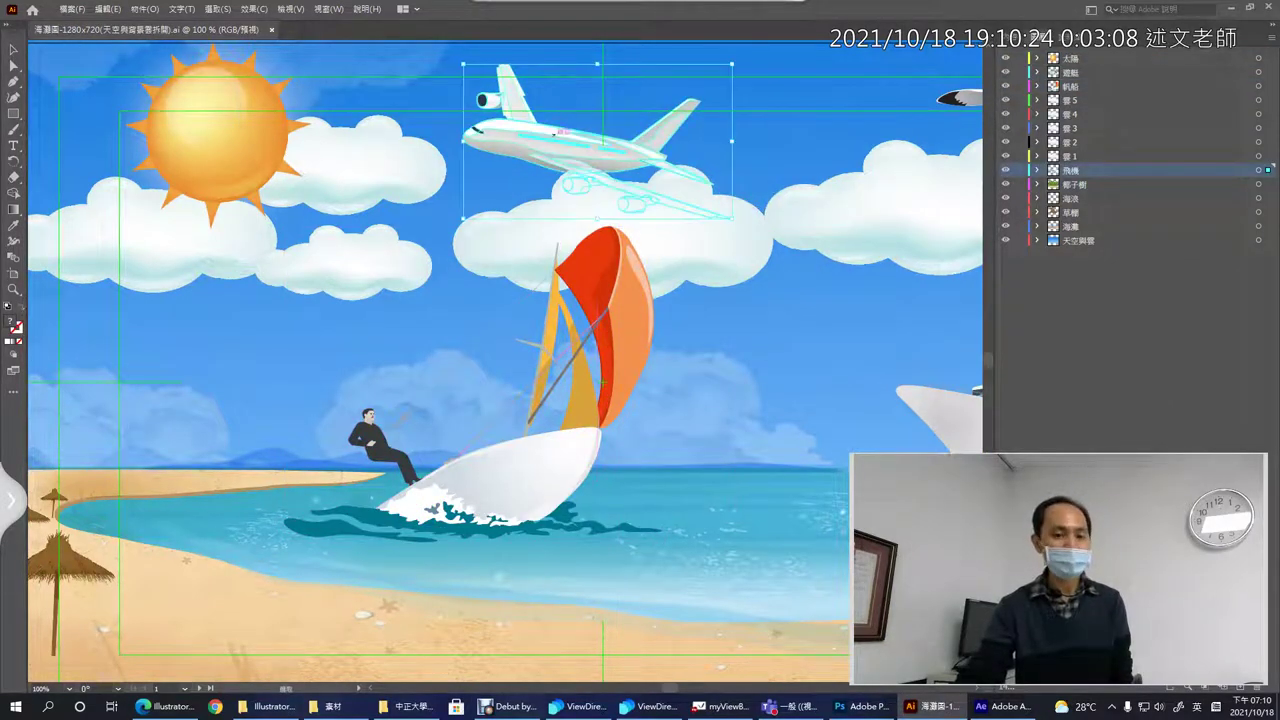
left_click(530, 470)
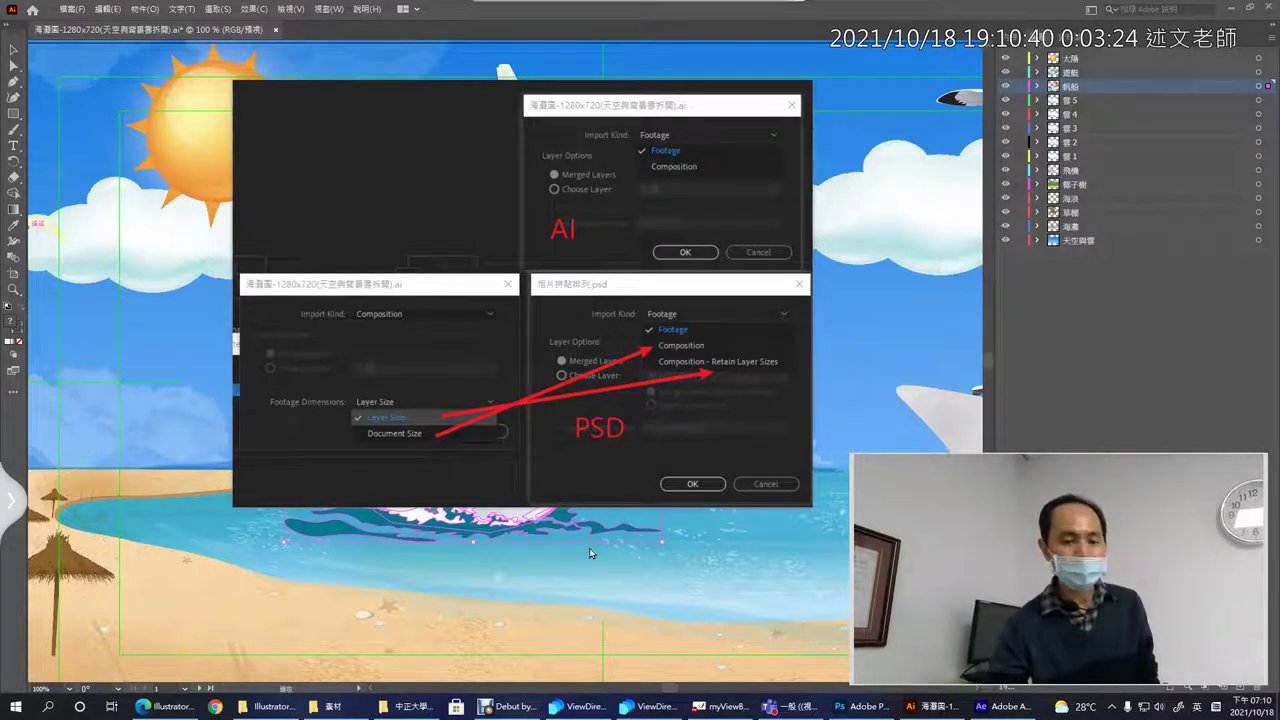
mouse_move(575, 566)
left_mouse_down()
mouse_move(588, 614)
mouse_move(600, 590)
mouse_move(619, 608)
left_mouse_up()
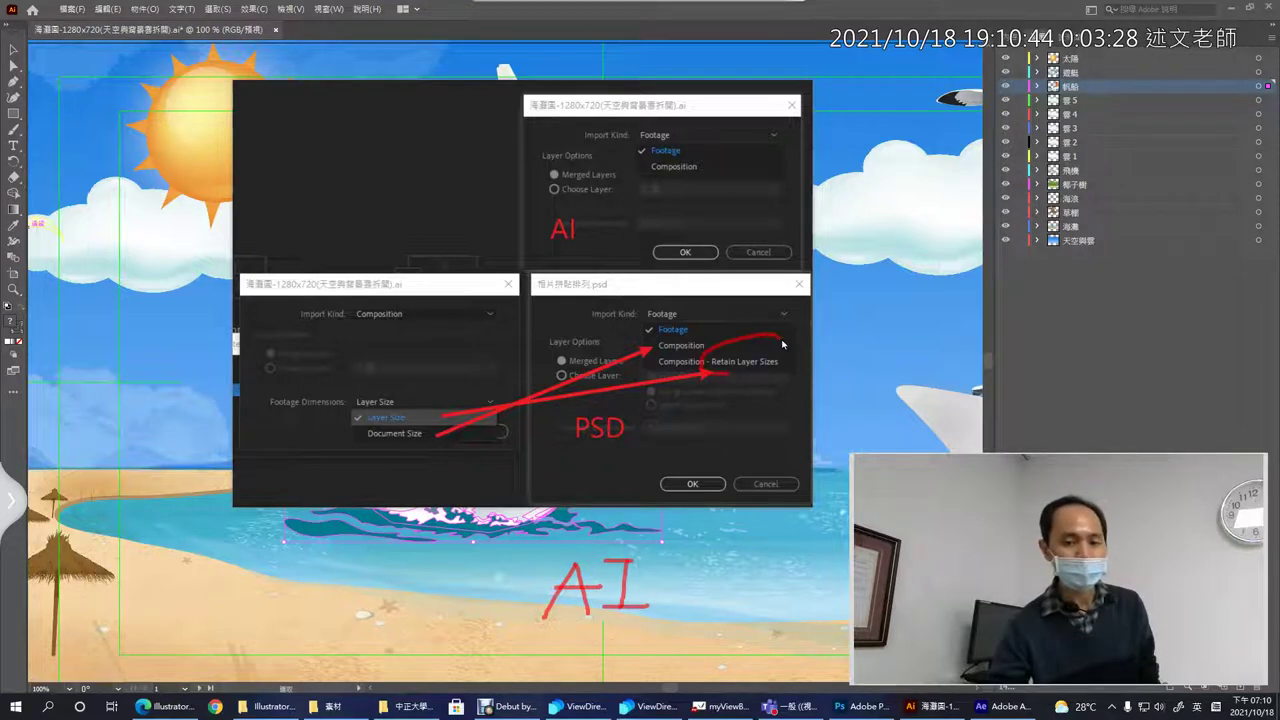
Step: Underline Layer Size in red on the comparison, then move the screenshot off screen
left_click_drag(395, 425, 352, 426)
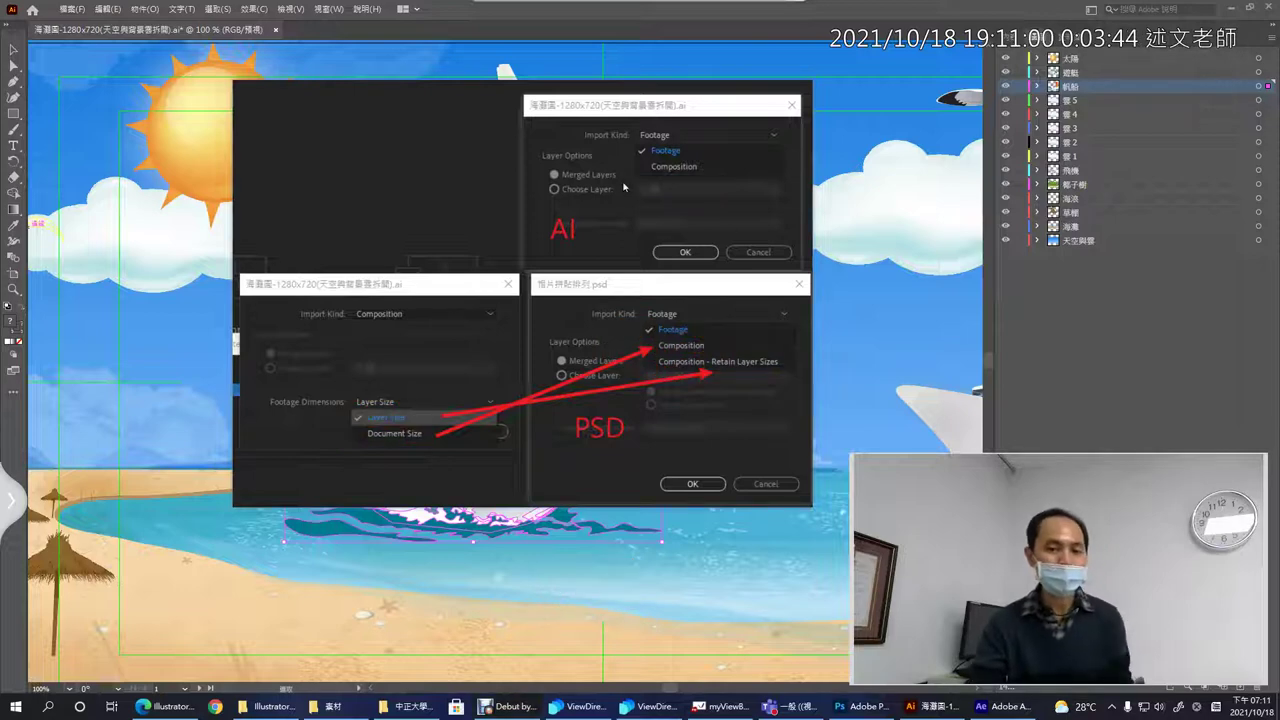
left_click_drag(548, 187, 1279, 187)
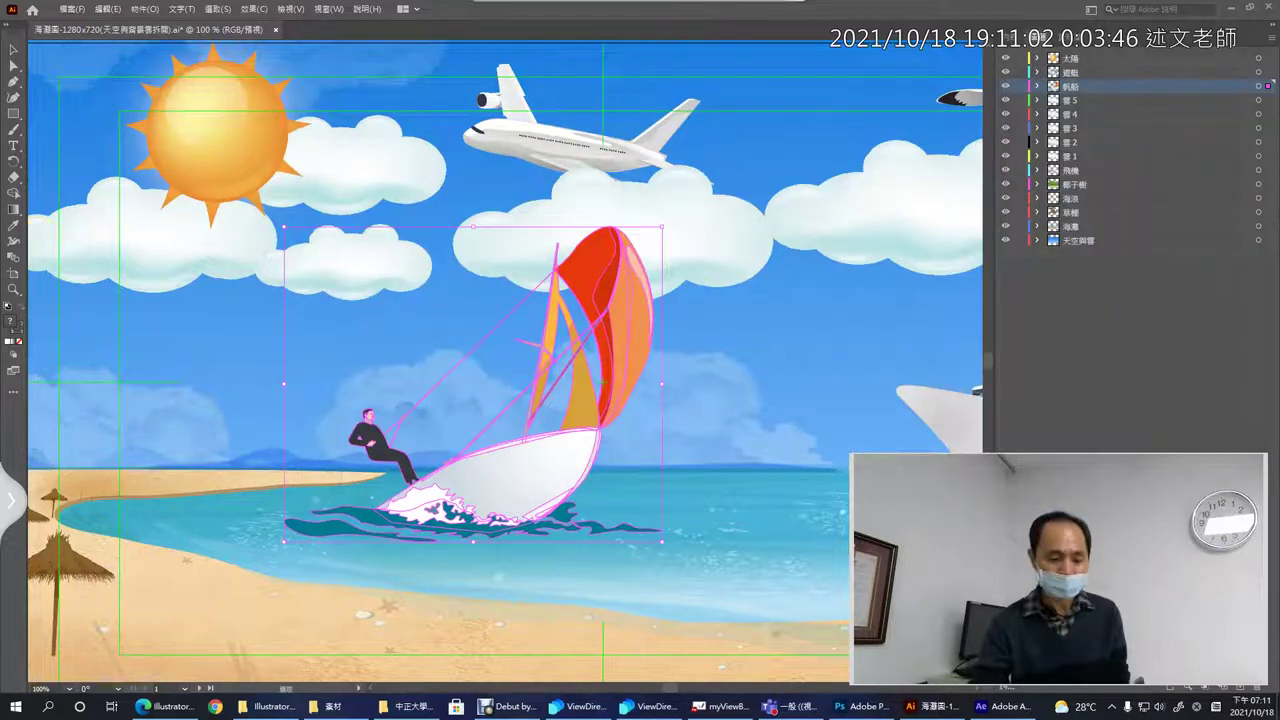
left_click_drag(284, 260, 285, 537)
left_click_drag(312, 228, 636, 231)
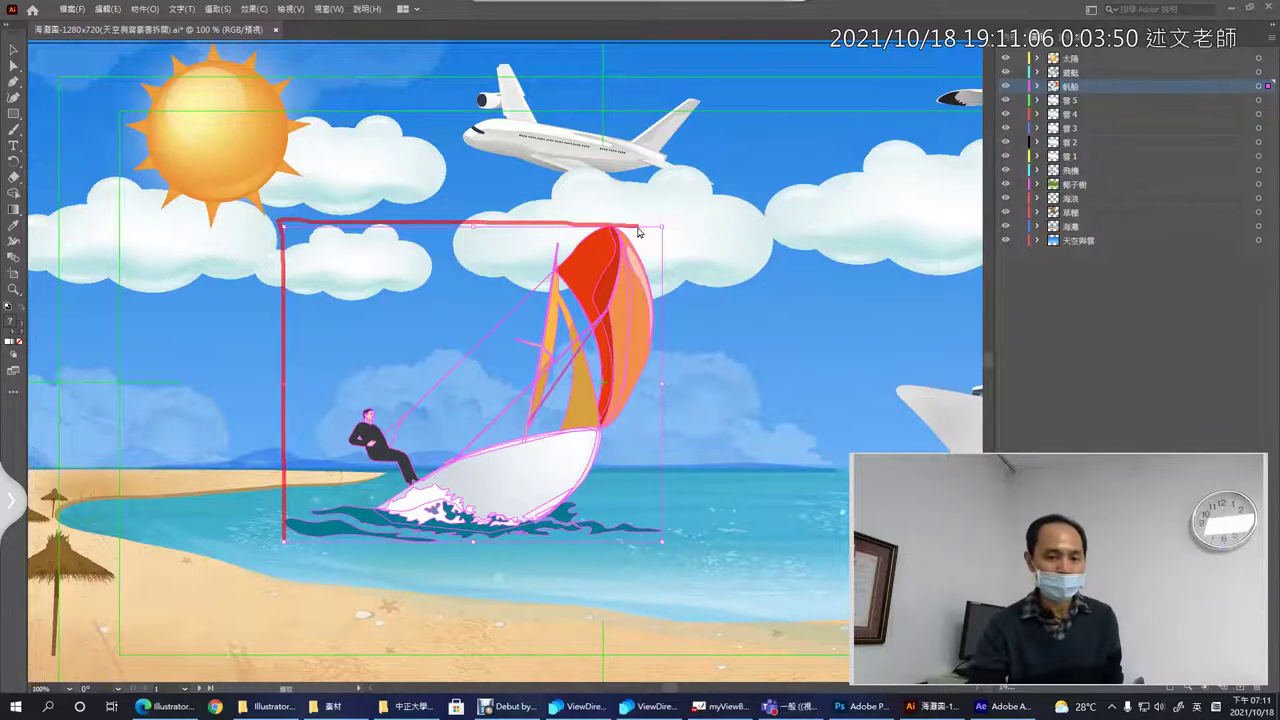
left_click_drag(663, 277, 287, 530)
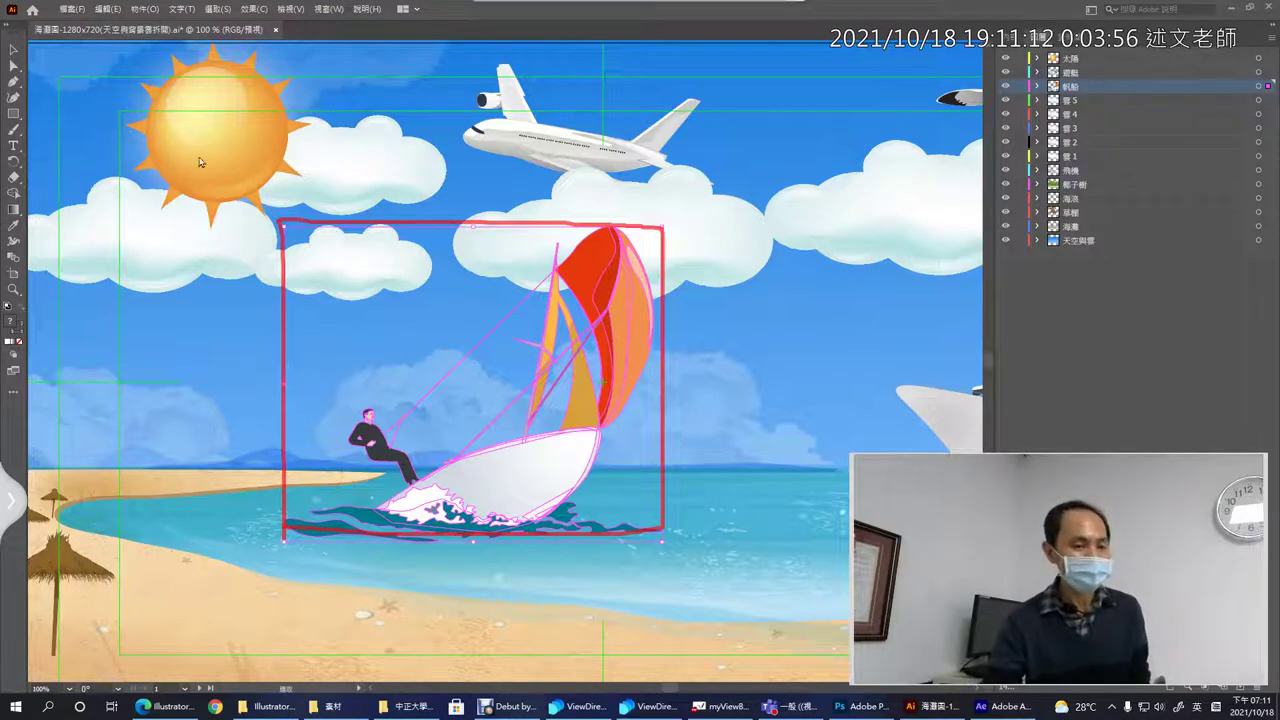
mouse_move(40, 168)
left_mouse_down()
mouse_move(48, 590)
mouse_move(310, 632)
mouse_move(900, 632)
mouse_move(946, 364)
mouse_move(948, 88)
left_mouse_up()
left_click_drag(857, 56, 295, 54)
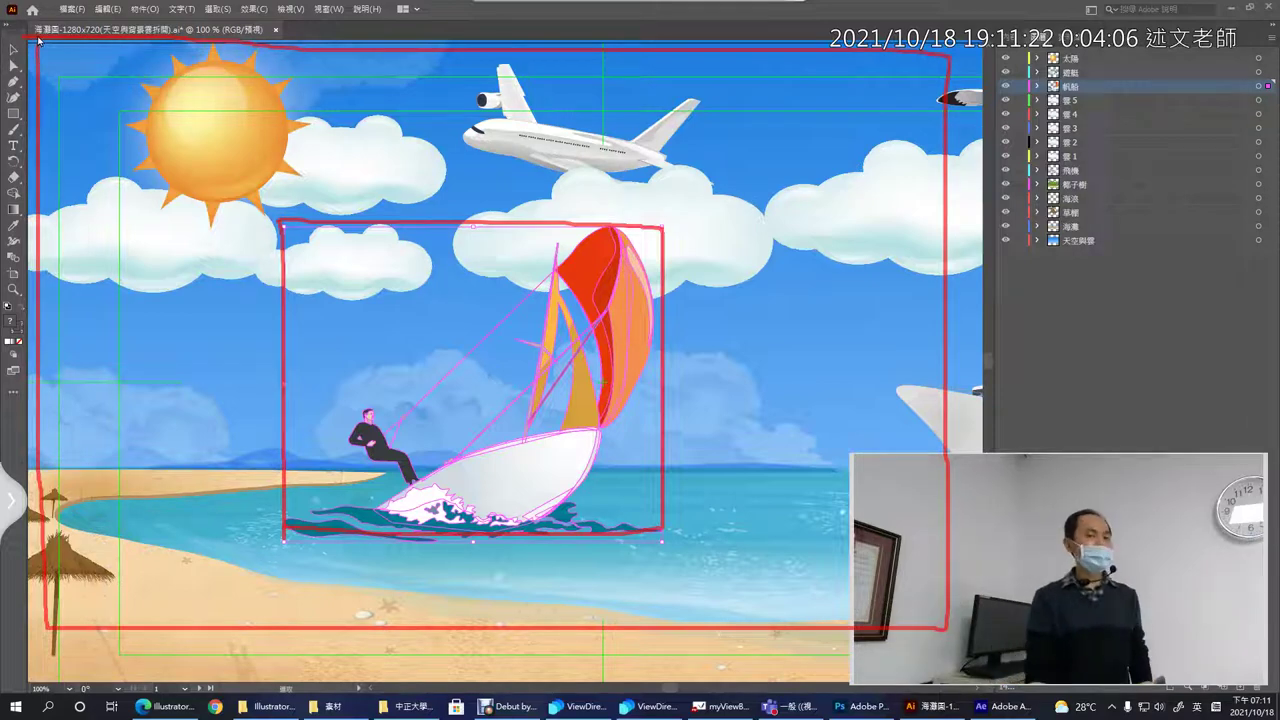
mouse_move(446, 332)
left_mouse_down()
mouse_move(458, 372)
mouse_move(518, 287)
left_mouse_up()
mouse_move(245, 193)
left_mouse_down()
mouse_move(52, 68)
mouse_move(55, 92)
mouse_move(108, 60)
left_mouse_up()
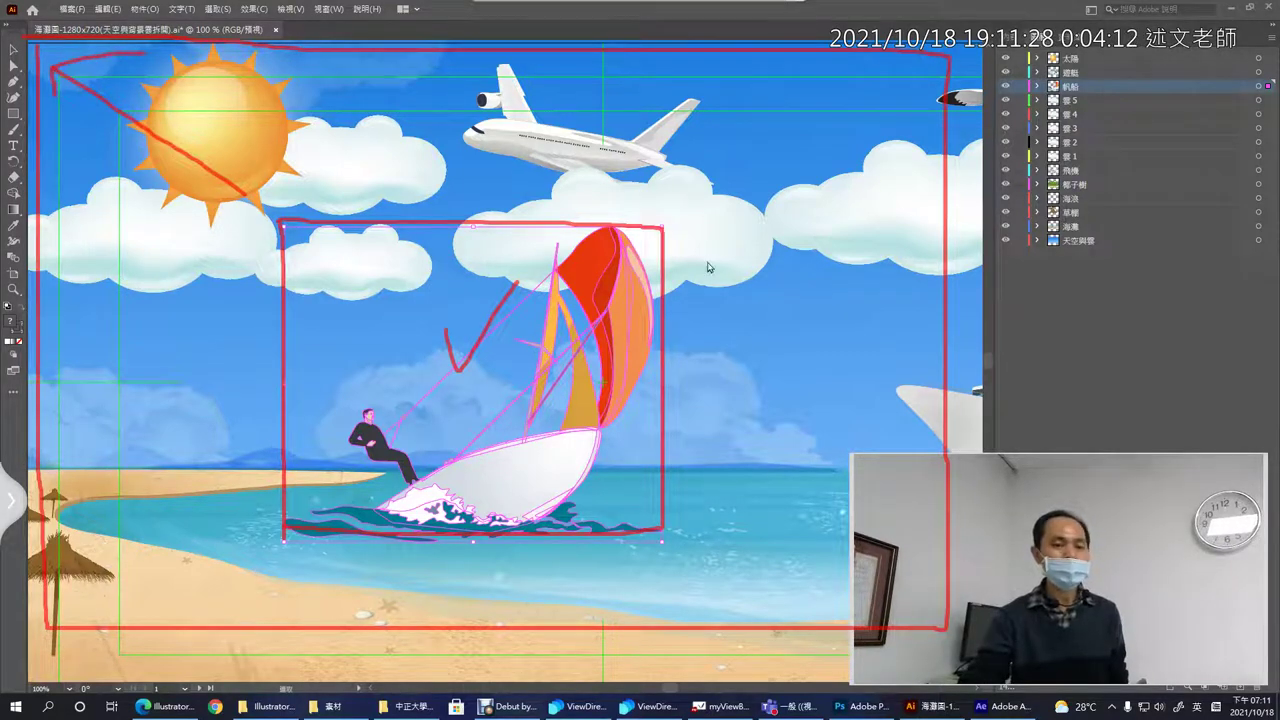
left_click_drag(687, 191, 905, 90)
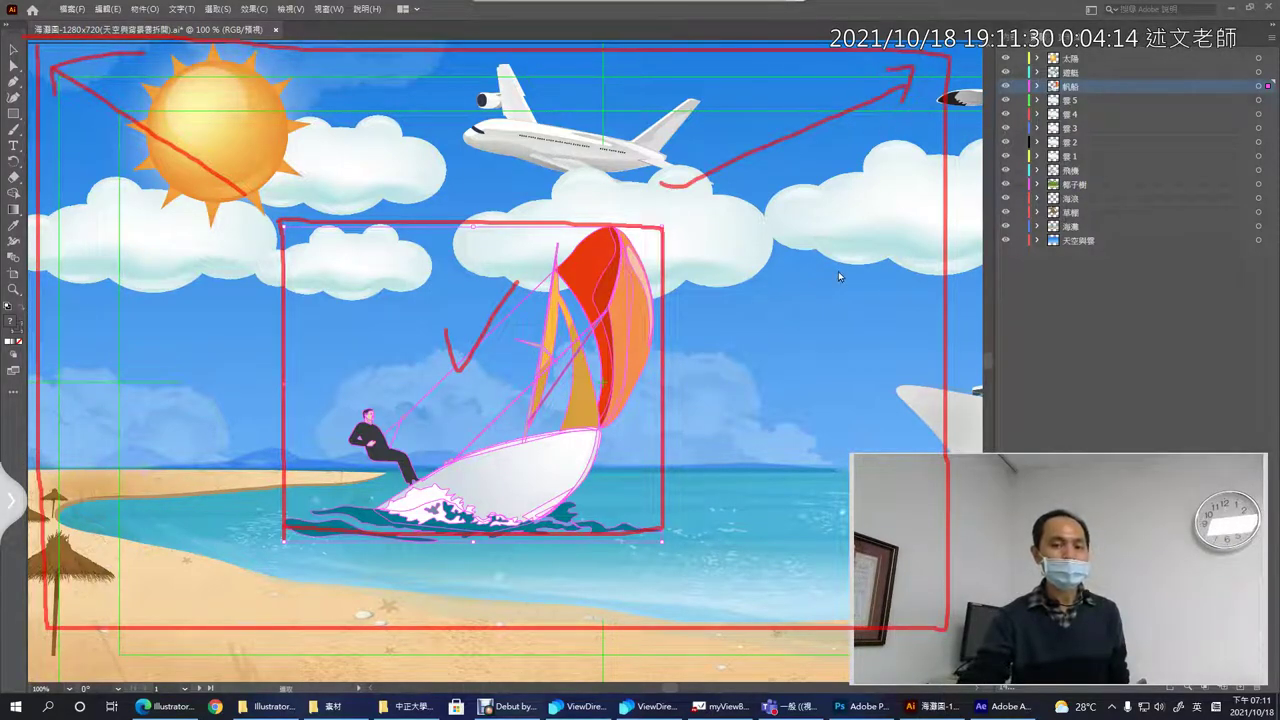
mouse_move(268, 538)
left_mouse_down()
mouse_move(66, 612)
mouse_move(118, 590)
left_mouse_up()
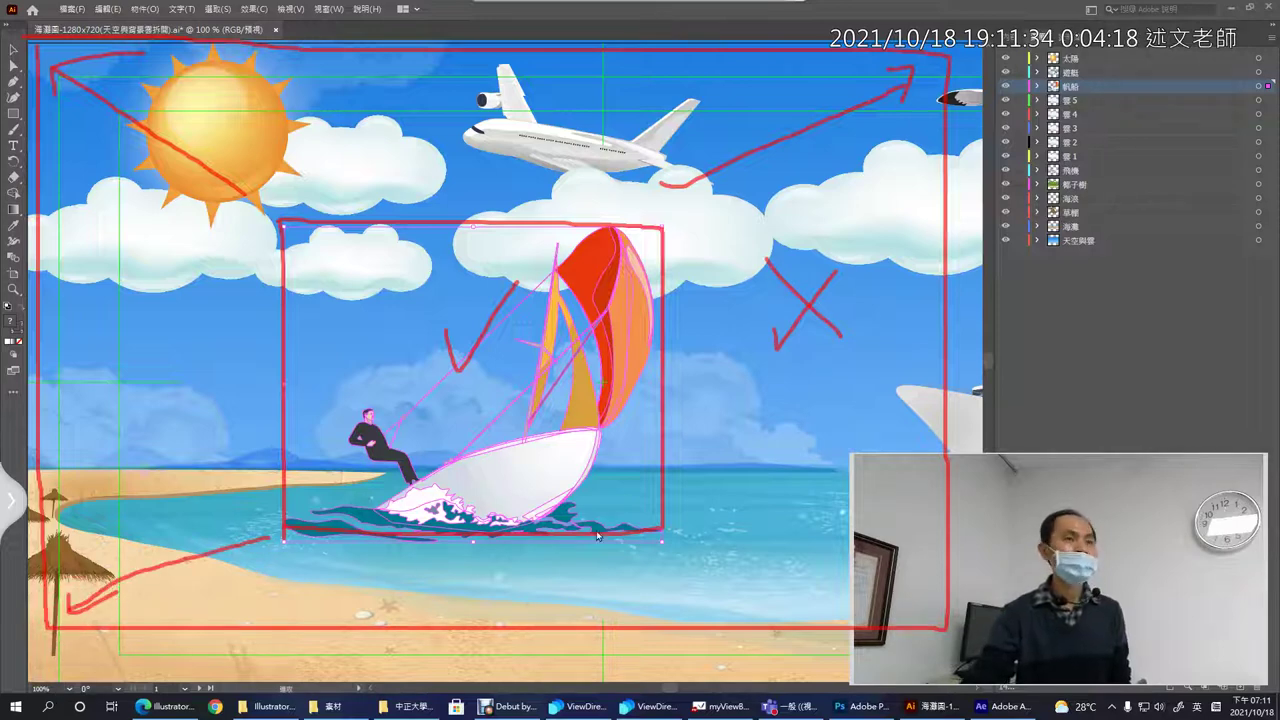
mouse_move(708, 521)
left_mouse_down()
mouse_move(846, 598)
mouse_move(862, 628)
left_mouse_up()
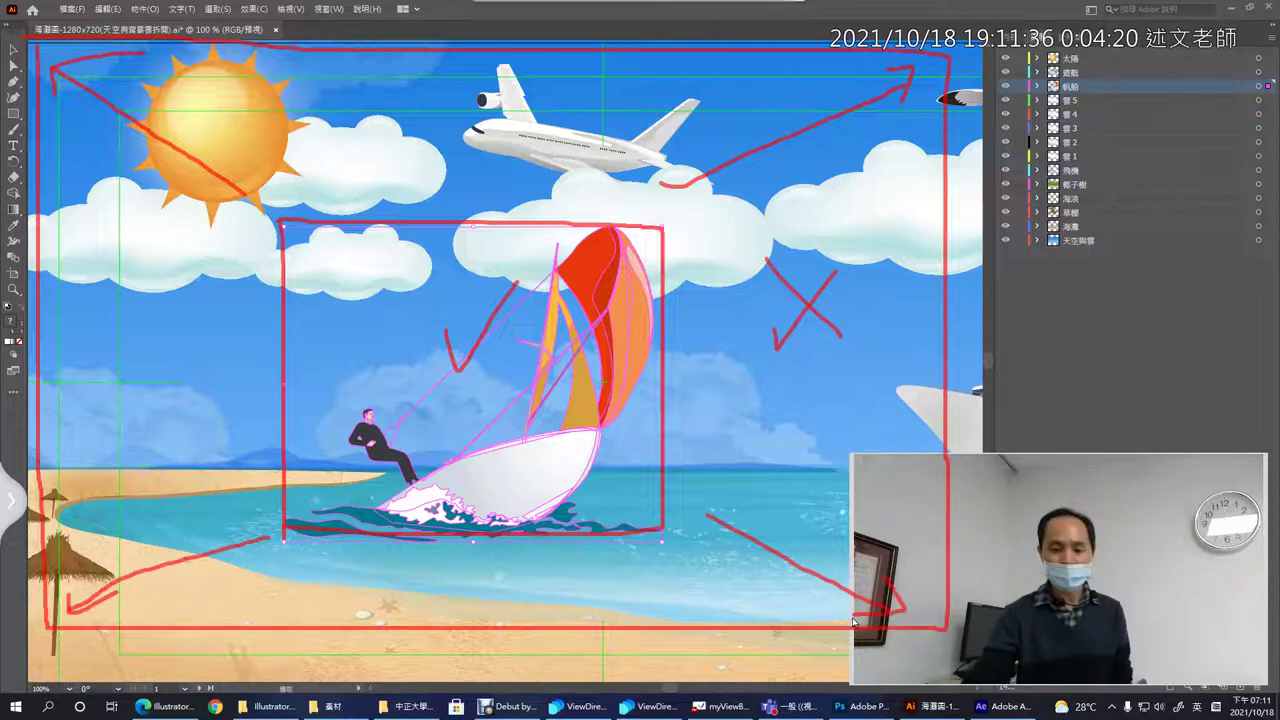
key("Escape")
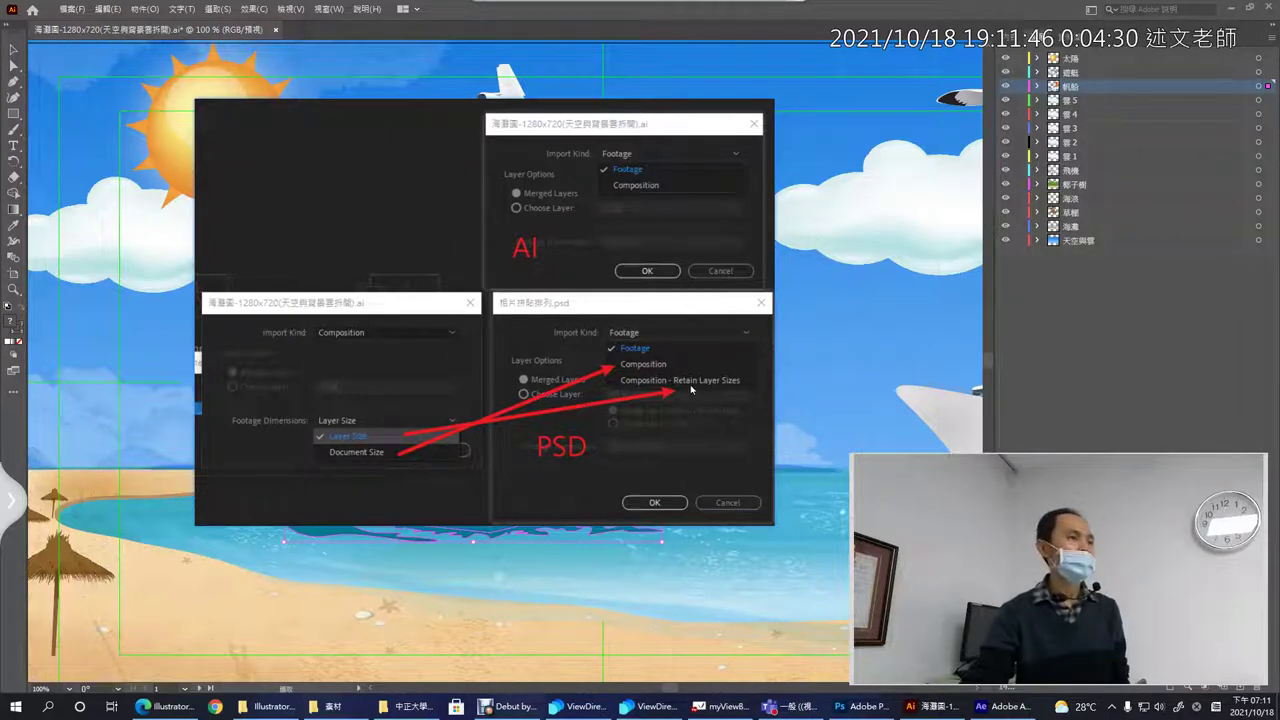
right_click(612, 352)
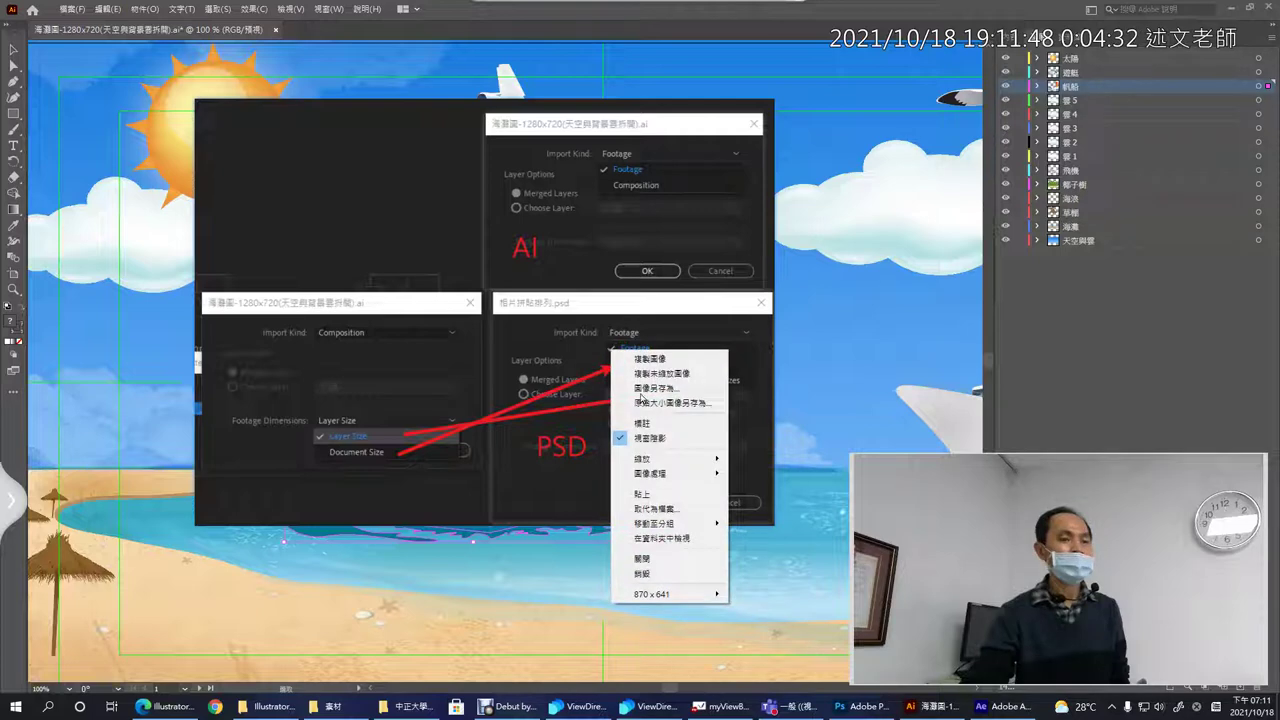
left_click(680, 557)
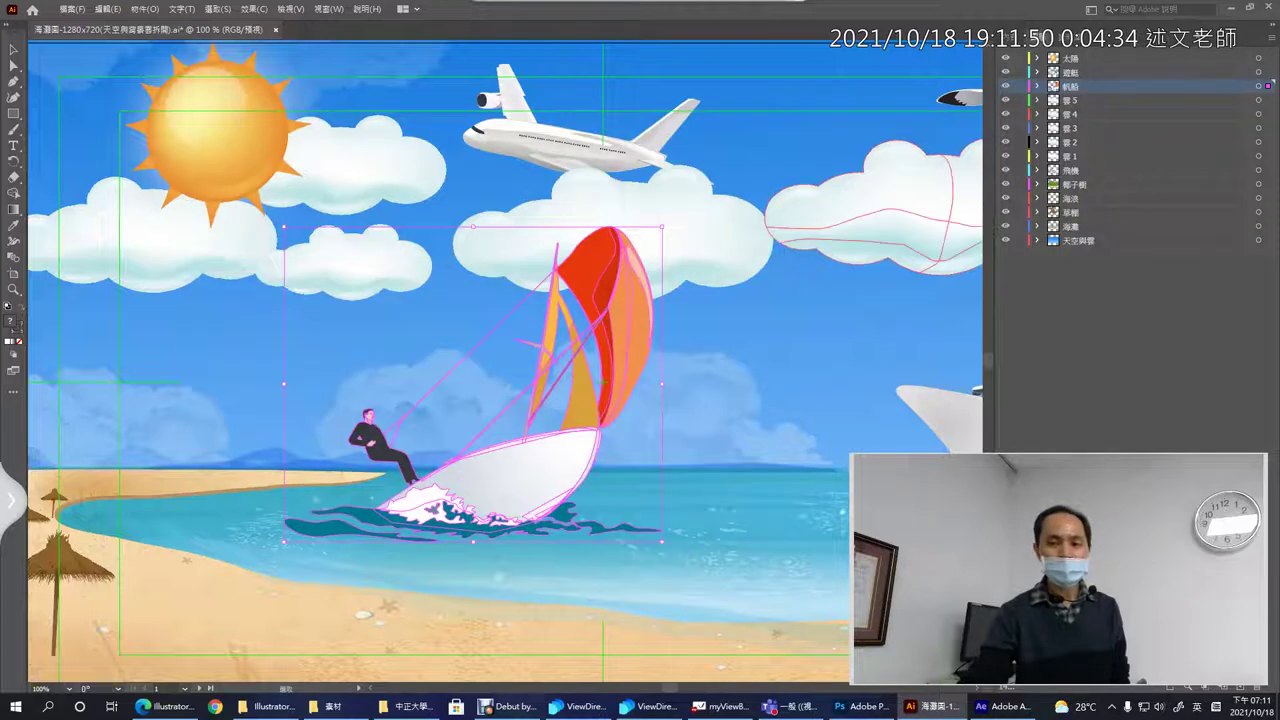
left_click(1227, 12)
Step: Import the beach file as a Composition, then widen the Project panel and Name column
left_click(458, 251)
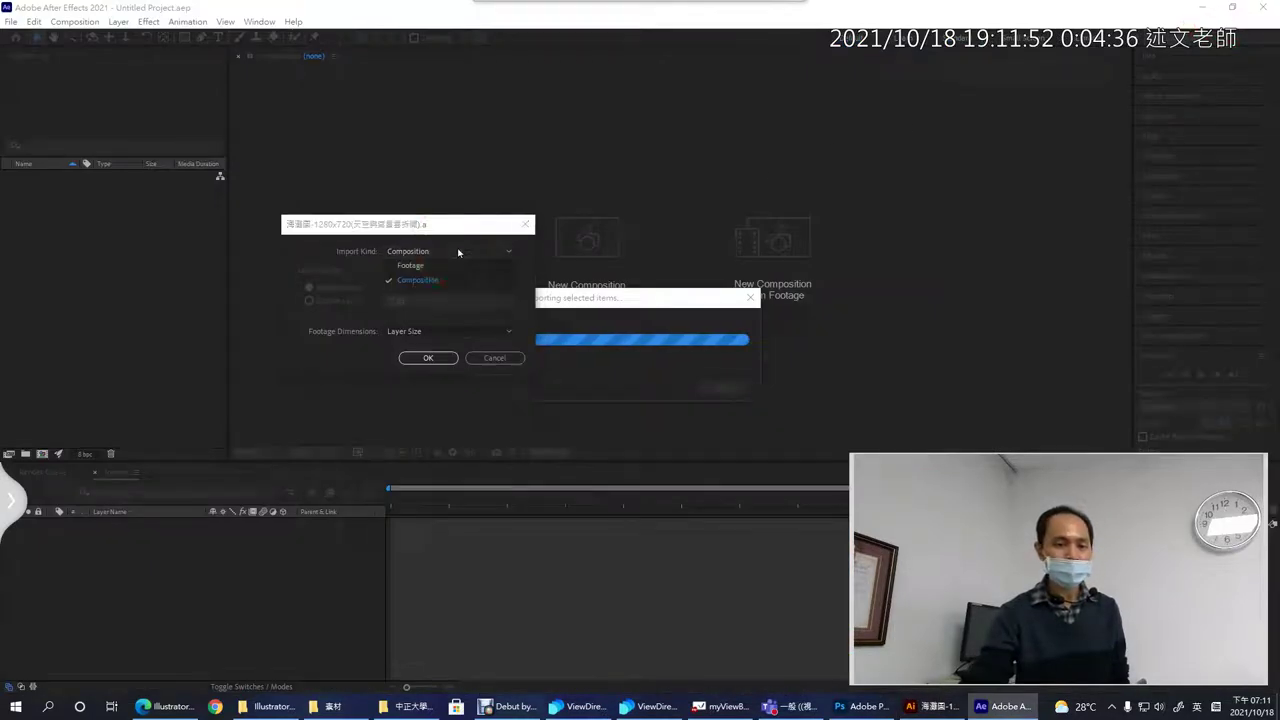
left_click(435, 317)
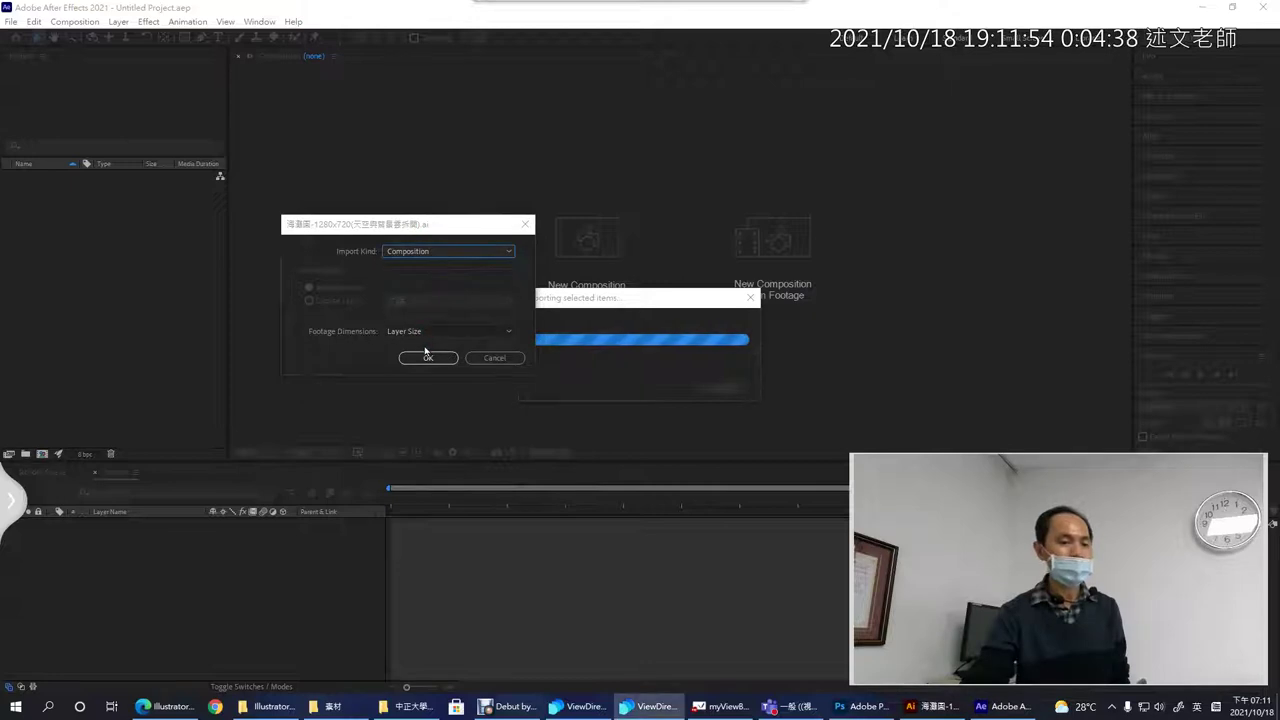
left_click(427, 358)
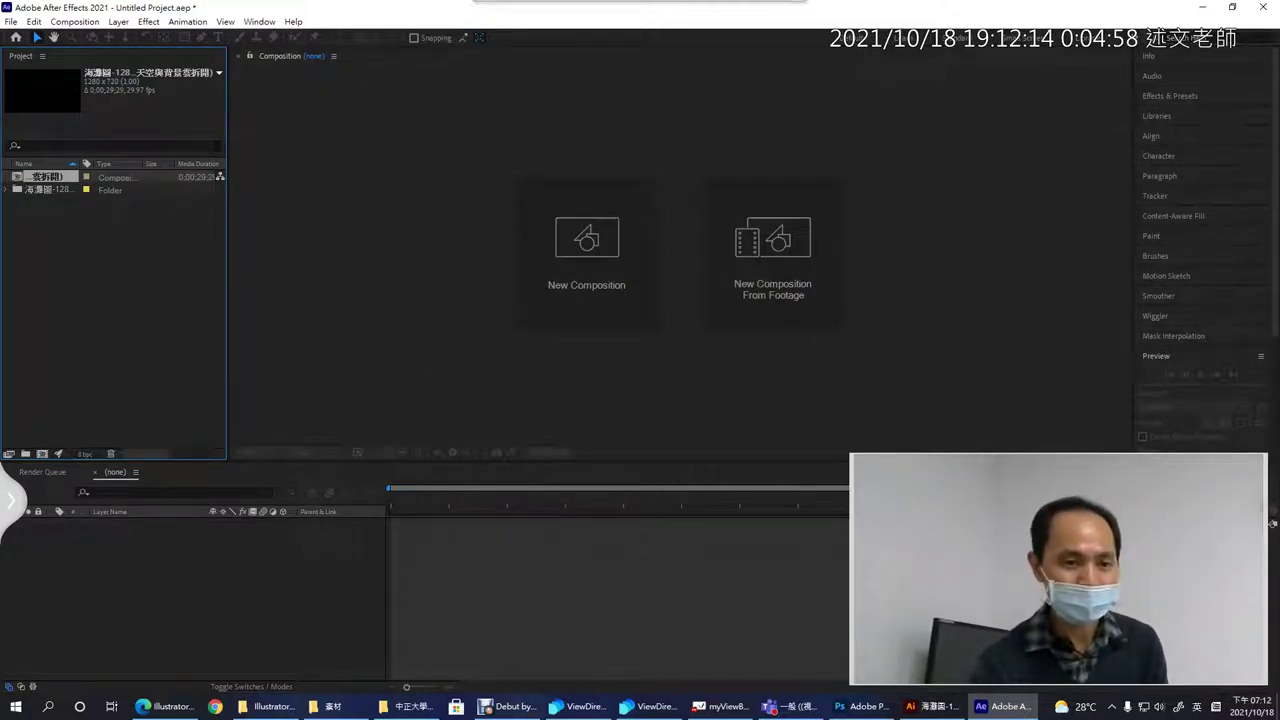
left_click_drag(227, 255, 355, 255)
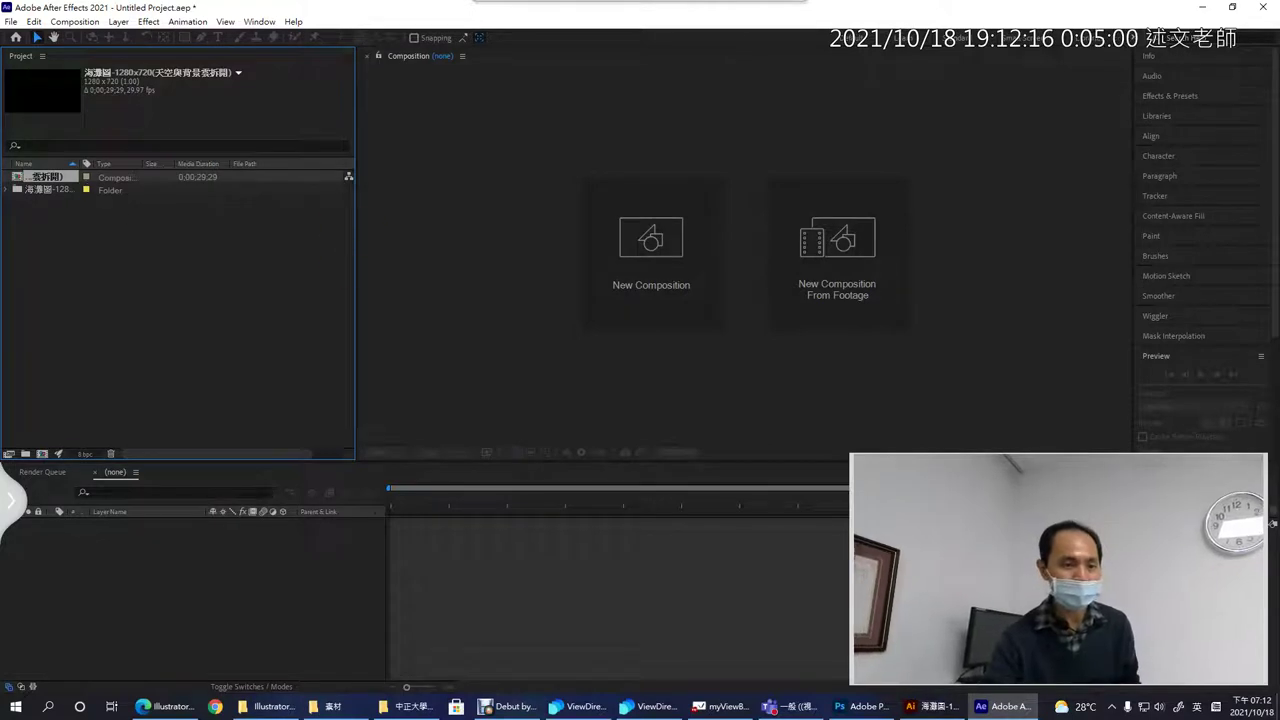
left_click_drag(80, 163, 214, 163)
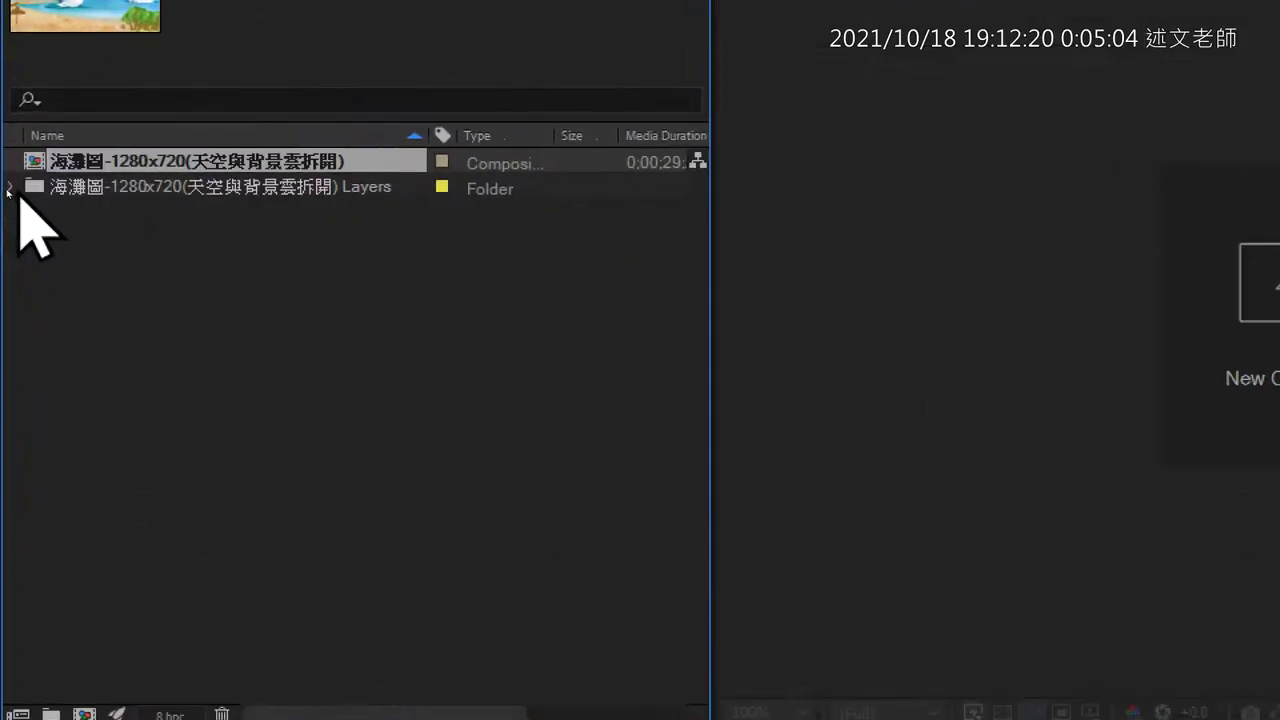
Step: Expand the Layers folder, preview the 飛機 and 雲2 layers, then open the beach composition
left_click(6, 188)
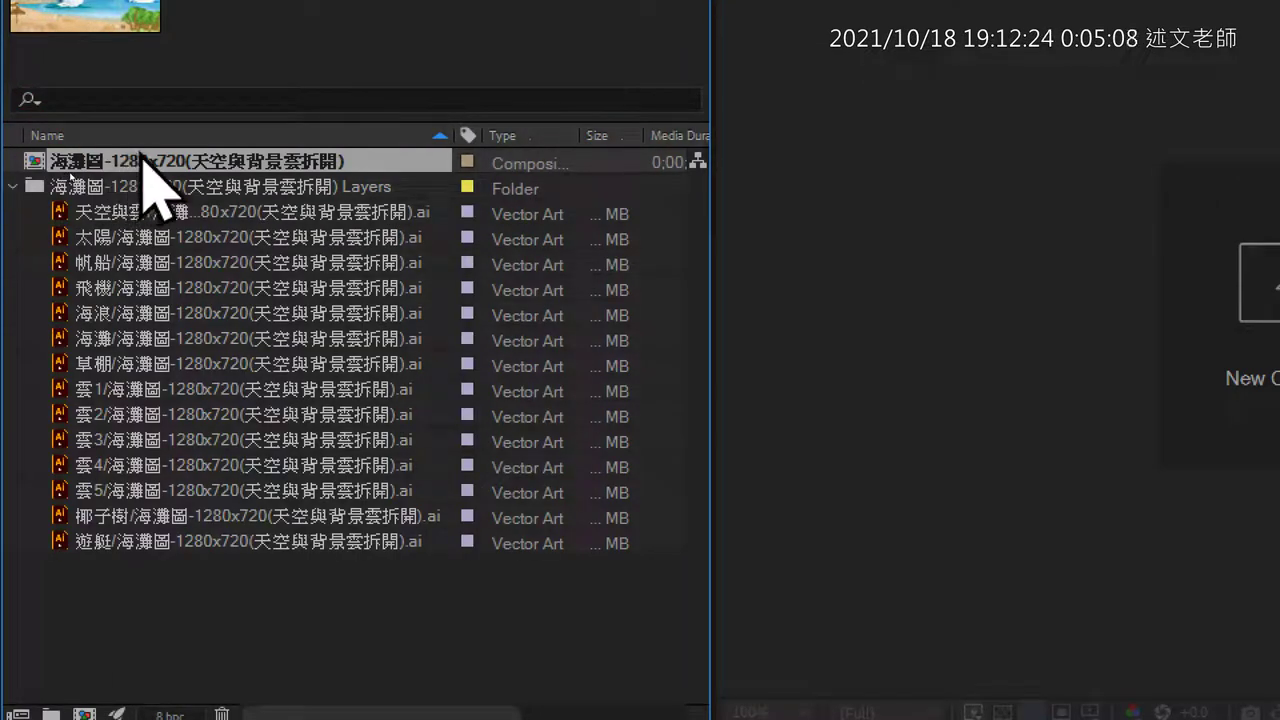
left_click(207, 188)
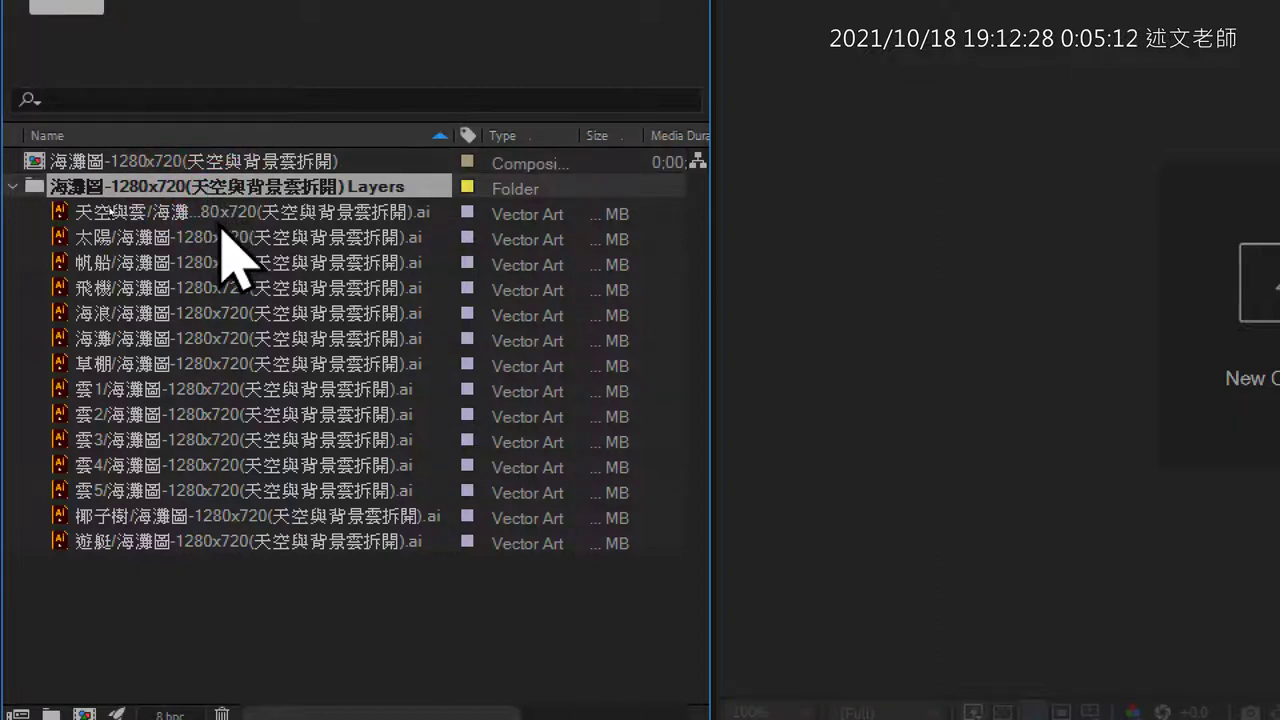
left_click(218, 216)
left_click(243, 289)
left_click(232, 414)
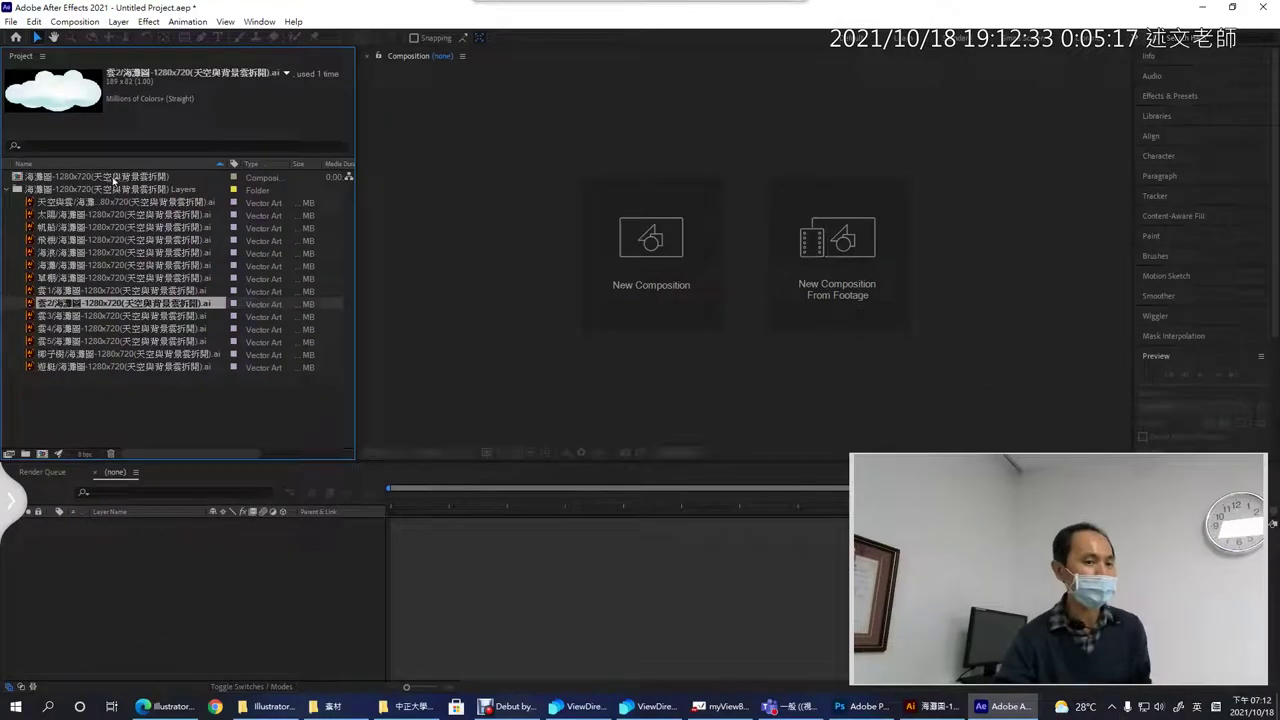
left_click(113, 178)
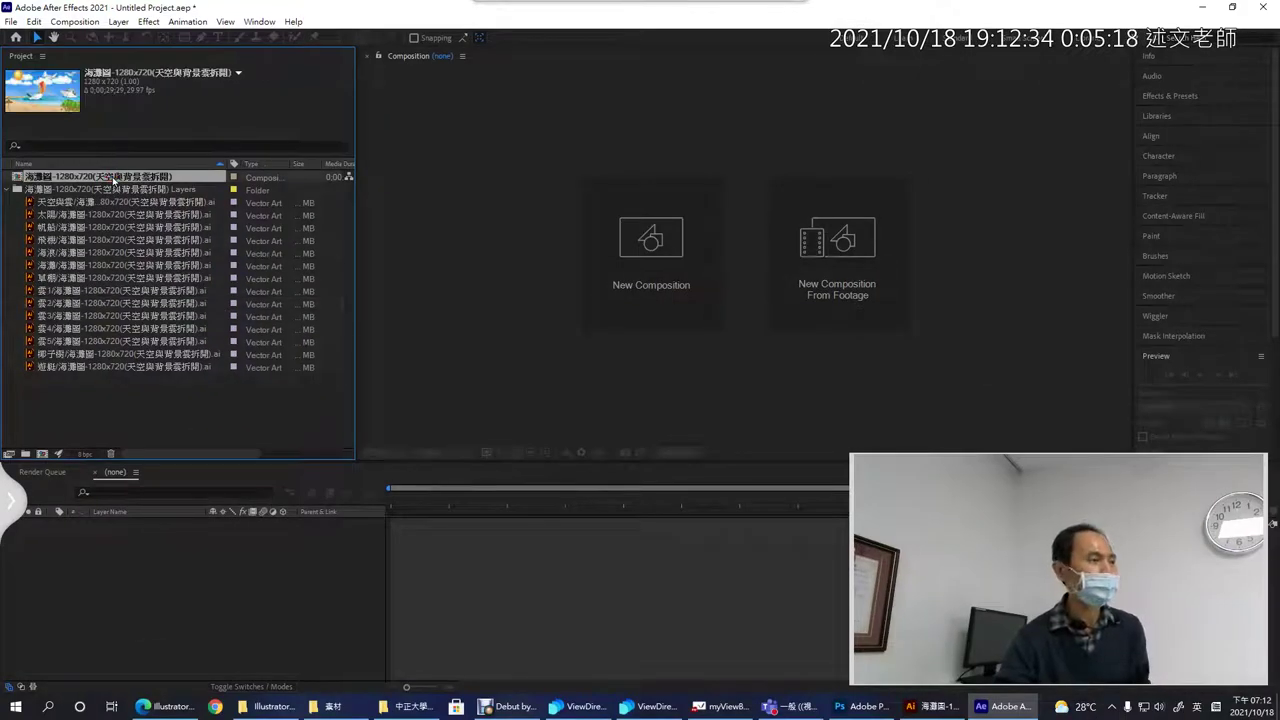
double_click(113, 178)
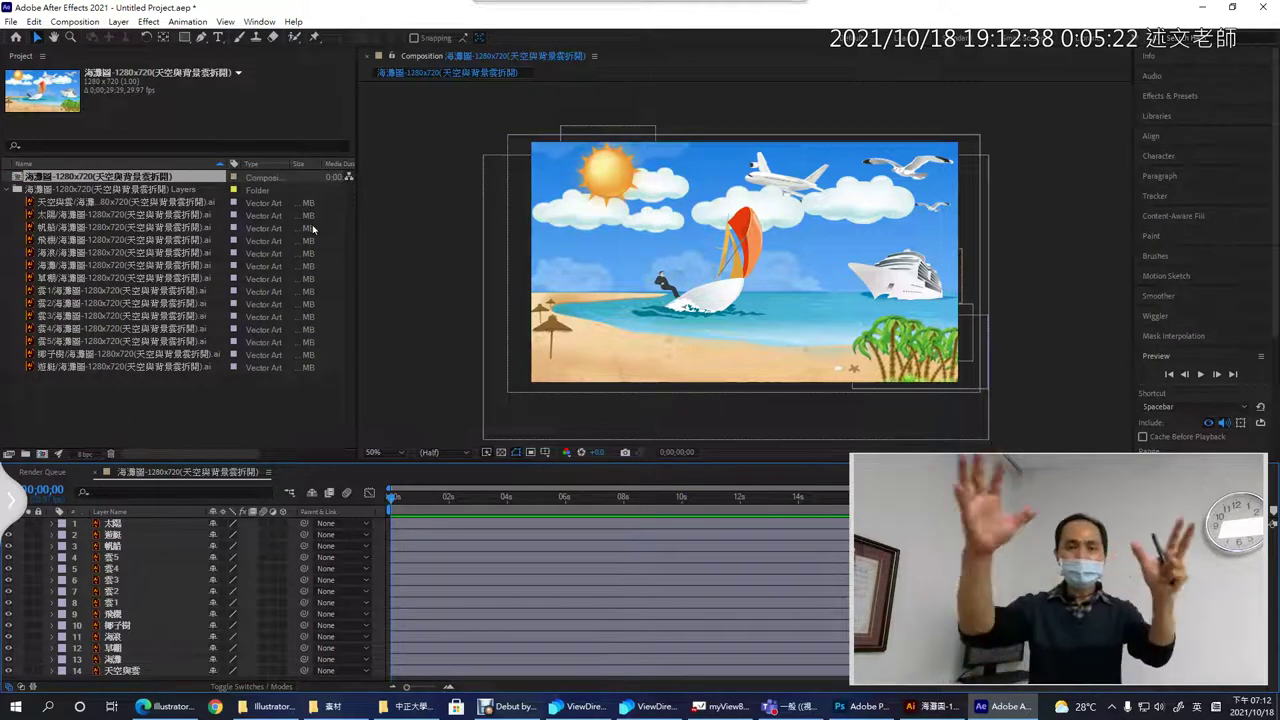
Step: Compare with Illustrator's layers, view File > New without creating anything, and collapse the imported layers folder
left_click(936, 710)
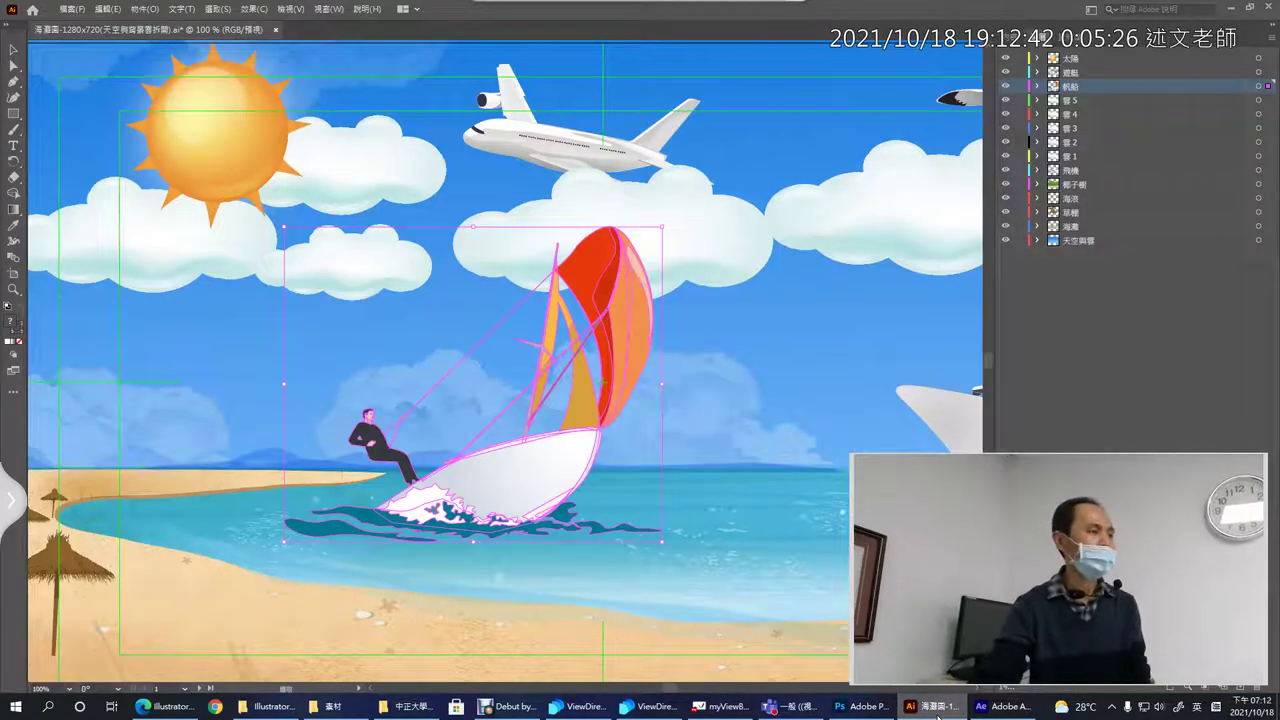
left_click(1000, 708)
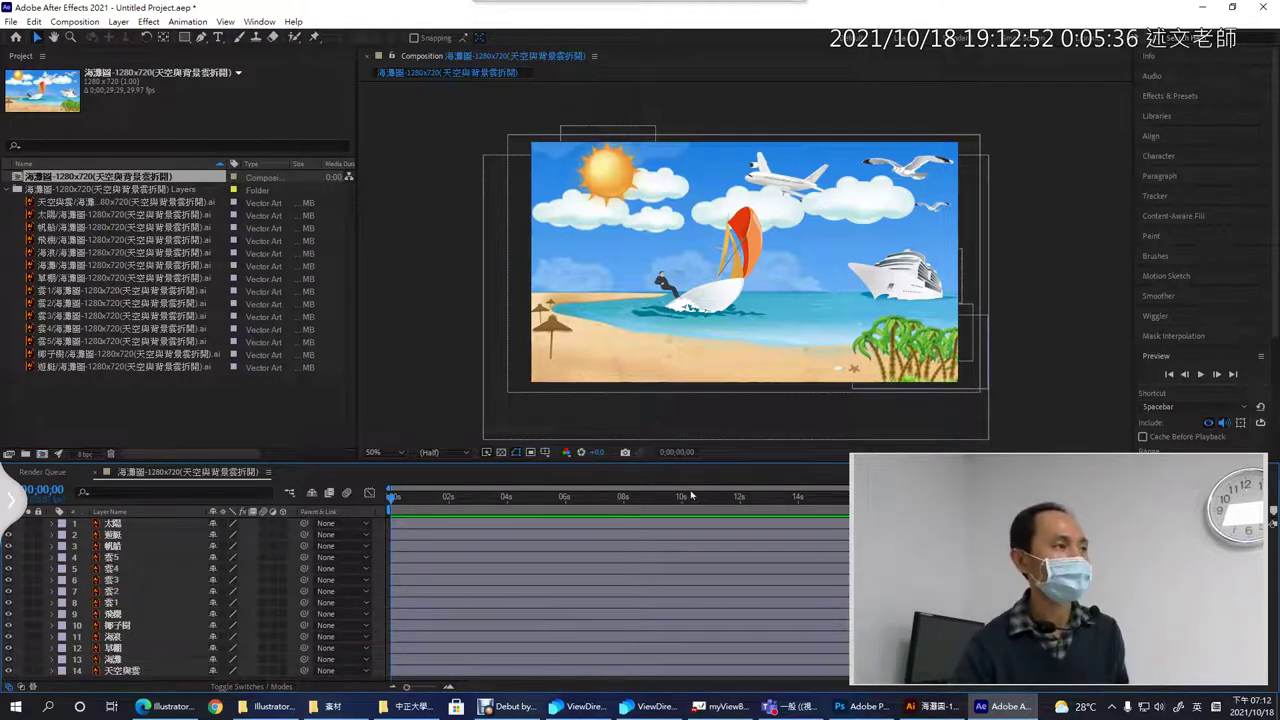
left_click(10, 21)
mouse_move(40, 37)
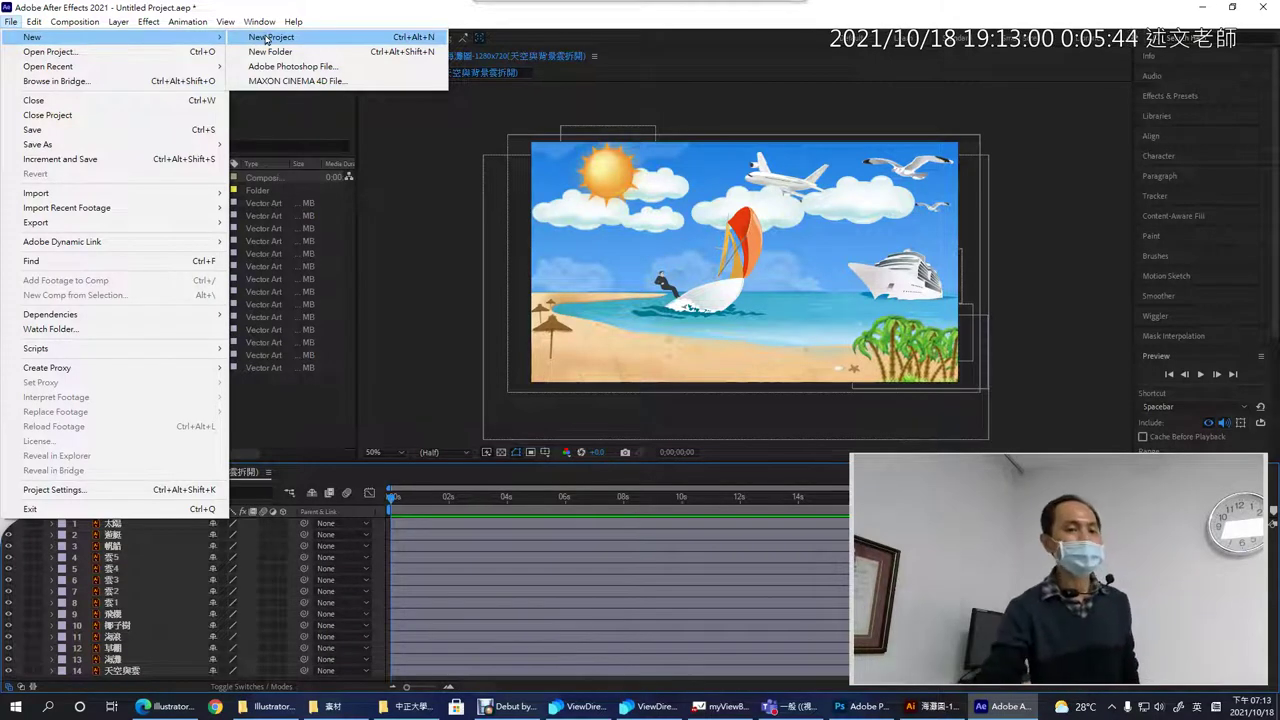
left_click(329, 18)
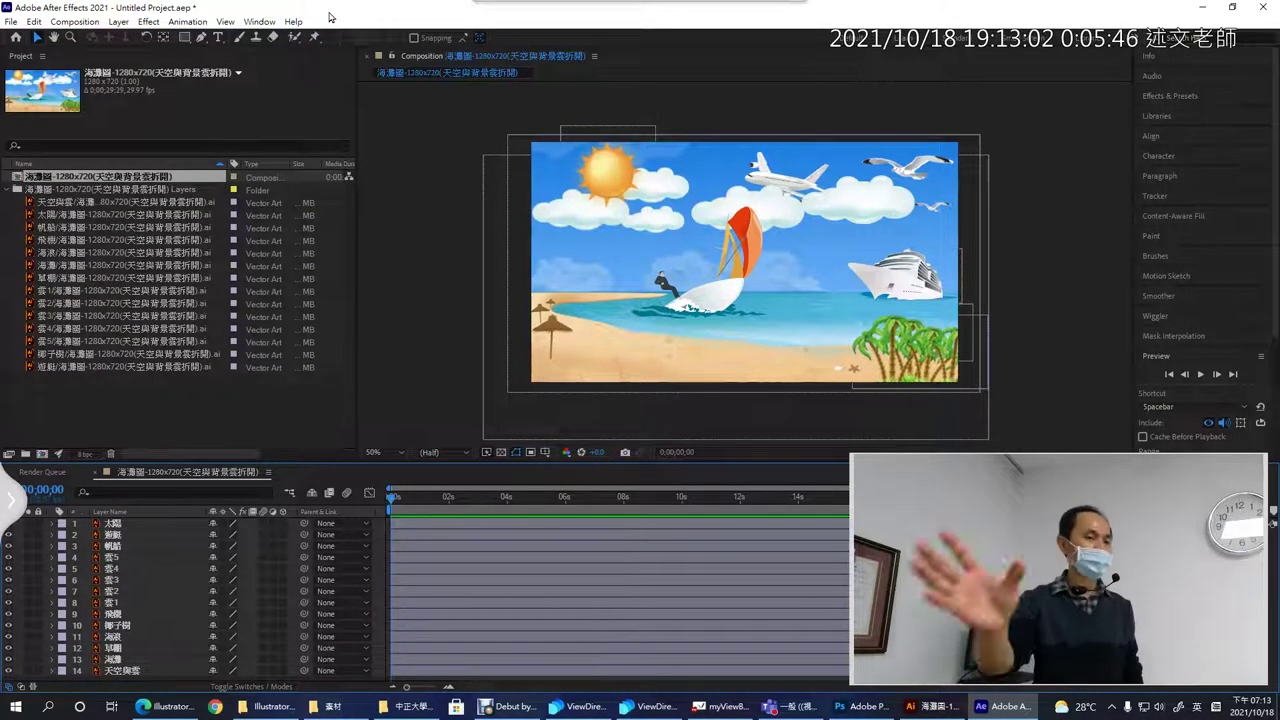
left_click(7, 191)
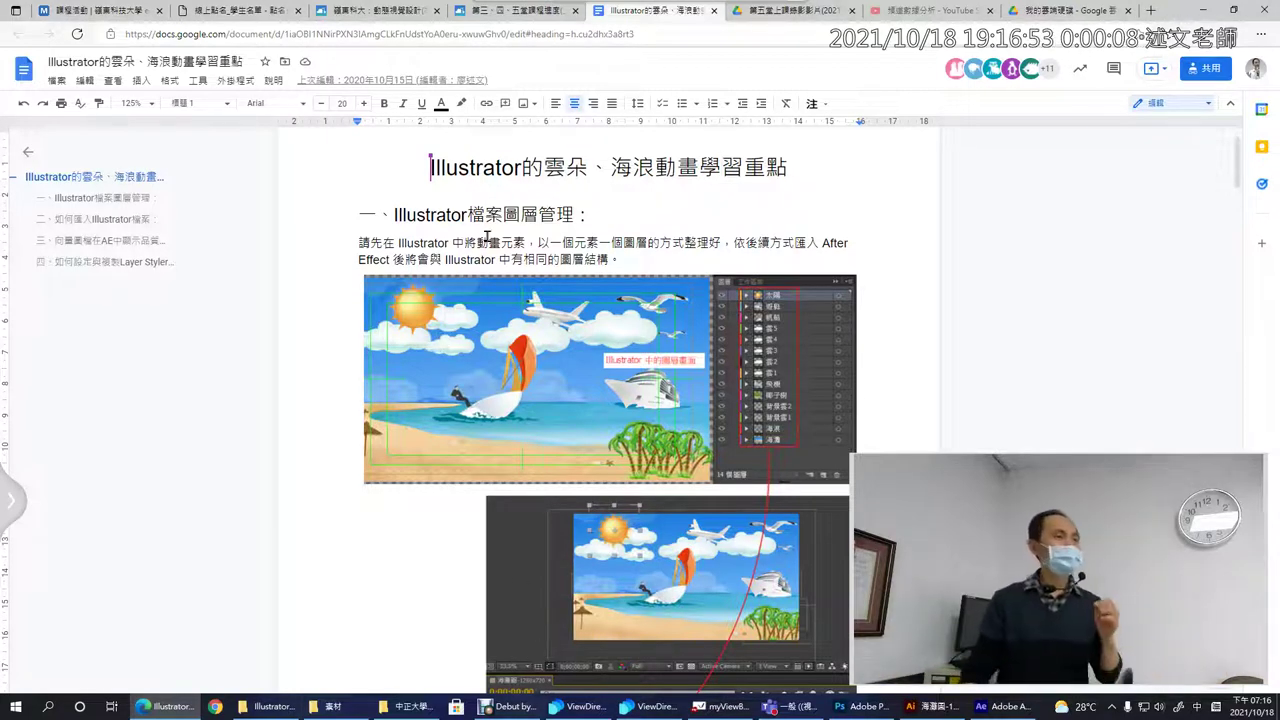
Step: Bring the Illustrator beach artwork back in front of the Google Docs notes
left_click(930, 706)
left_click(65, 8)
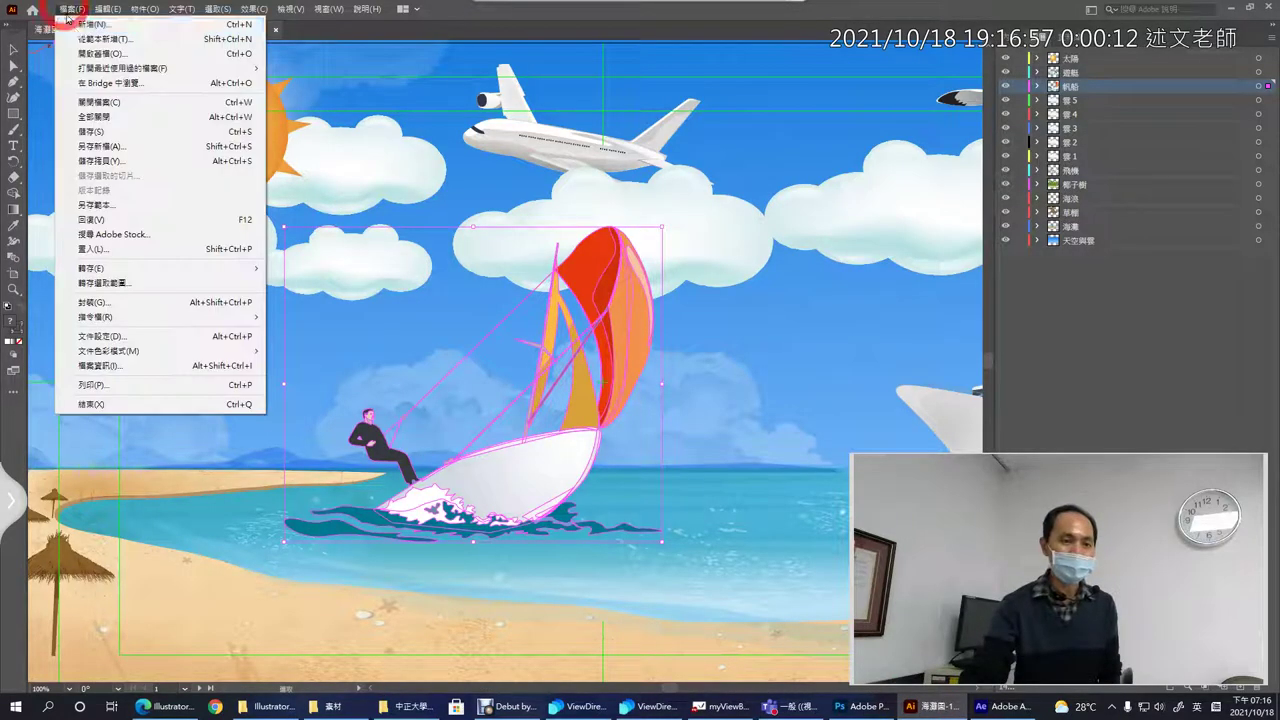
Step: Create a new blank document from the A4 (210 × 297 mm) preset
left_click(70, 22)
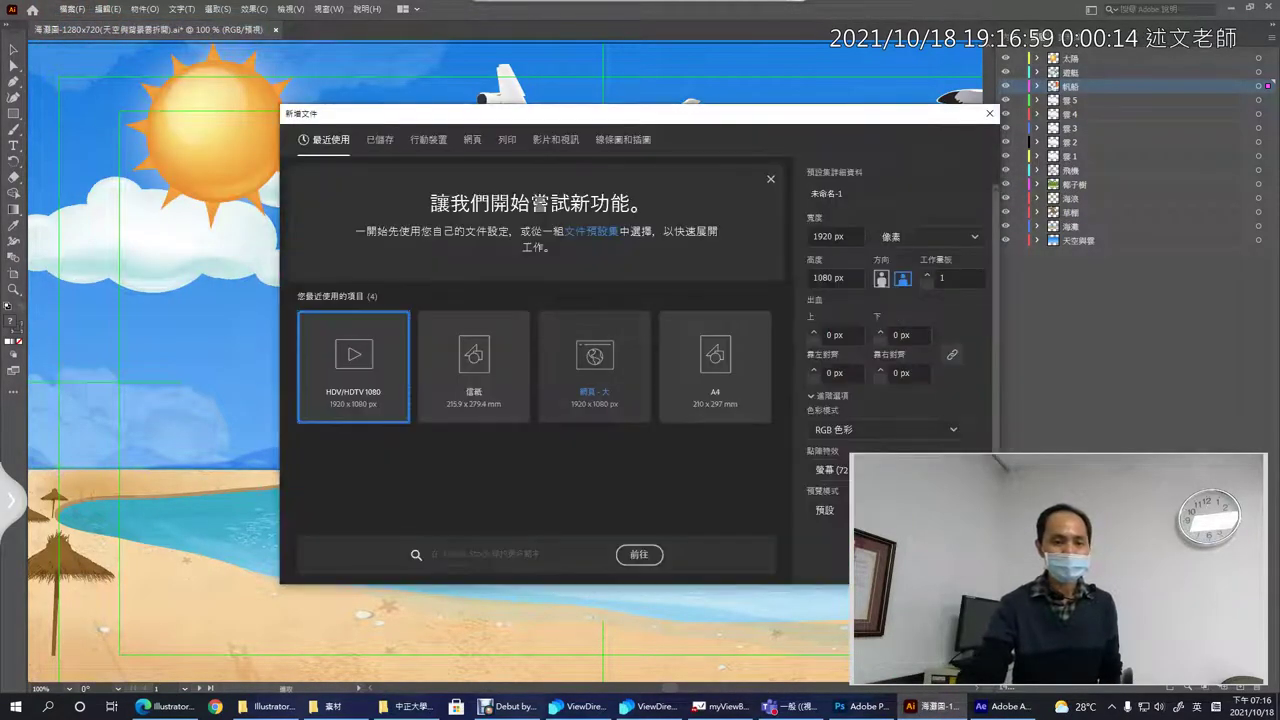
left_click(709, 372)
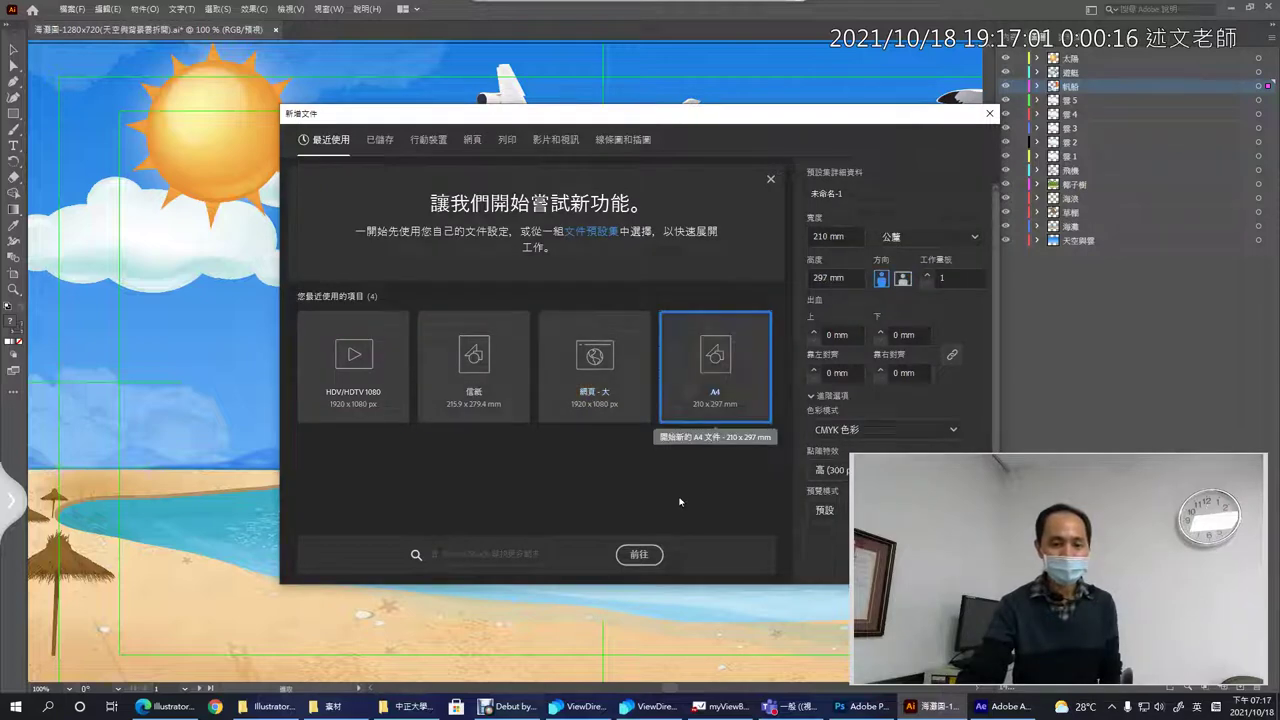
left_click_drag(886, 114, 714, 74)
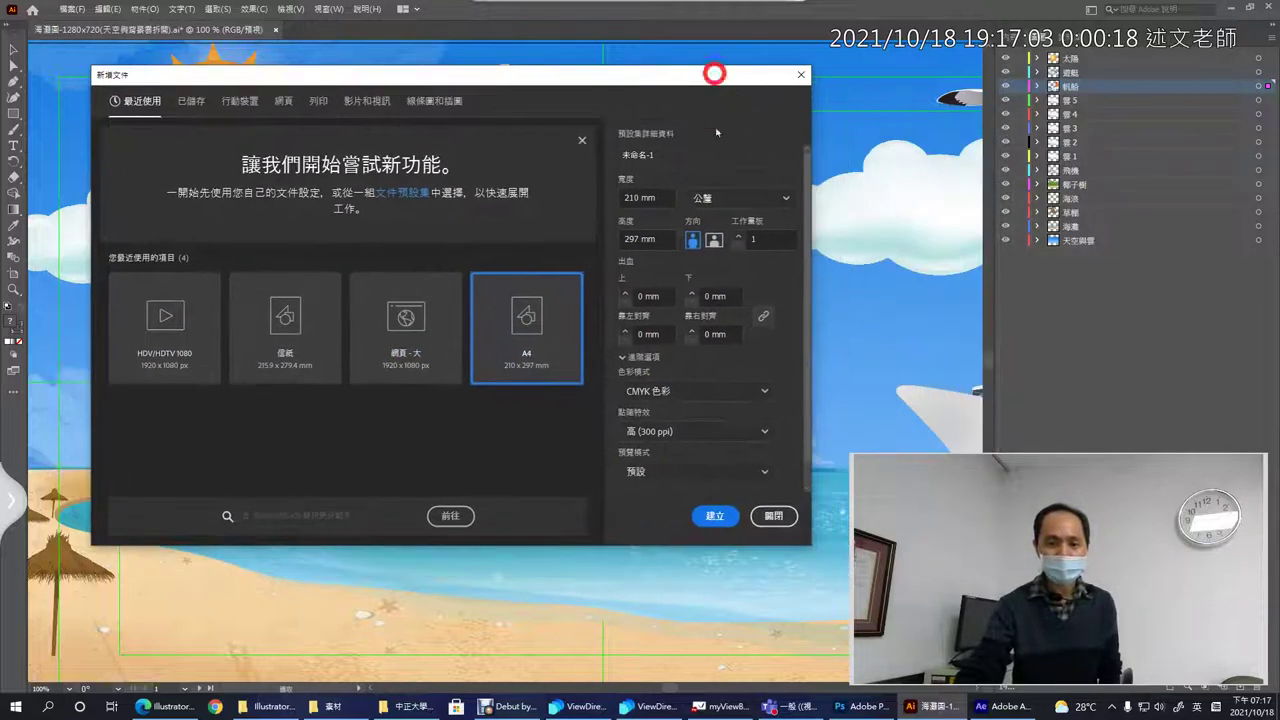
left_click(712, 513)
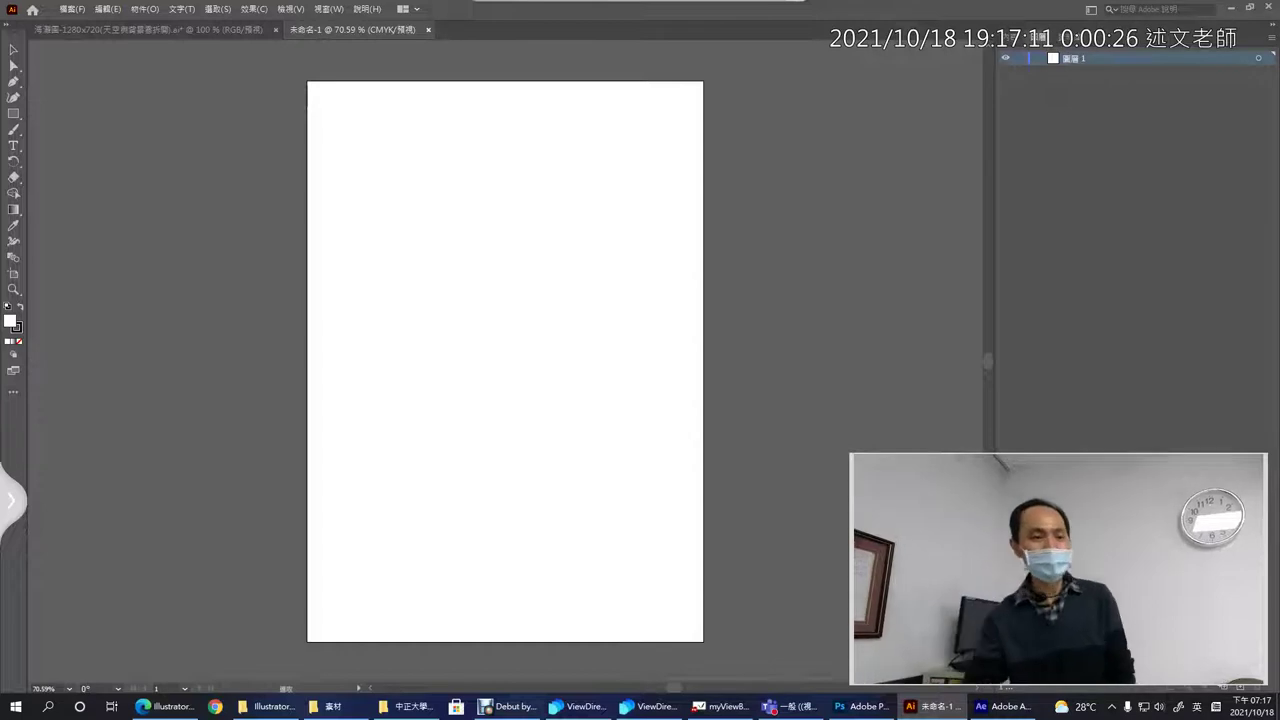
Step: Draw a small rectangle near the page's top-left and a five-point star beside it
left_click(13, 113)
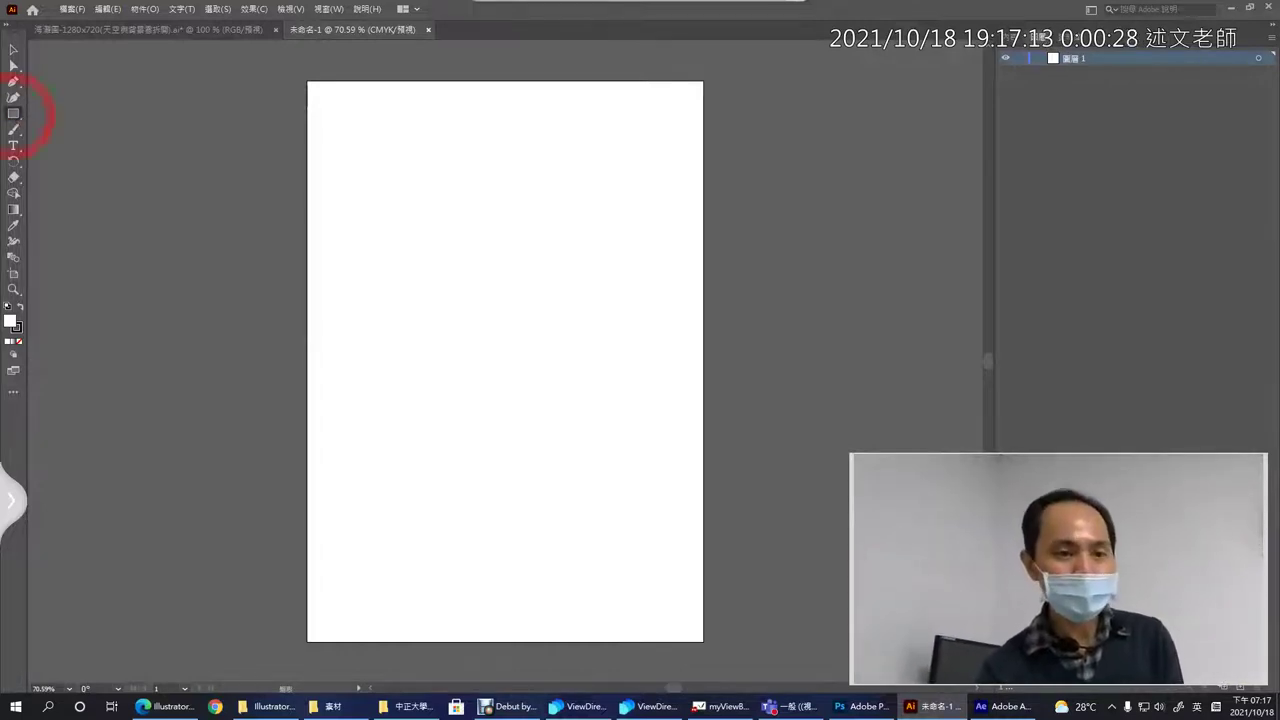
left_click_drag(355, 147, 461, 228)
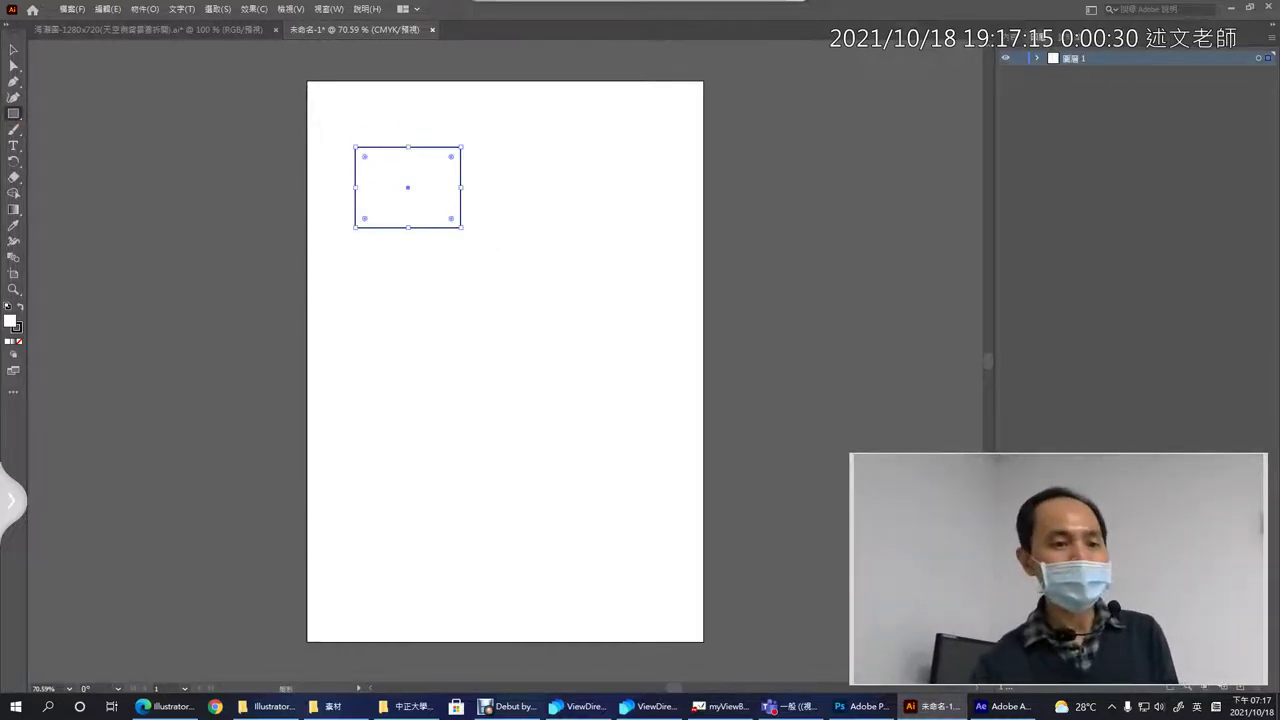
right_click(15, 116)
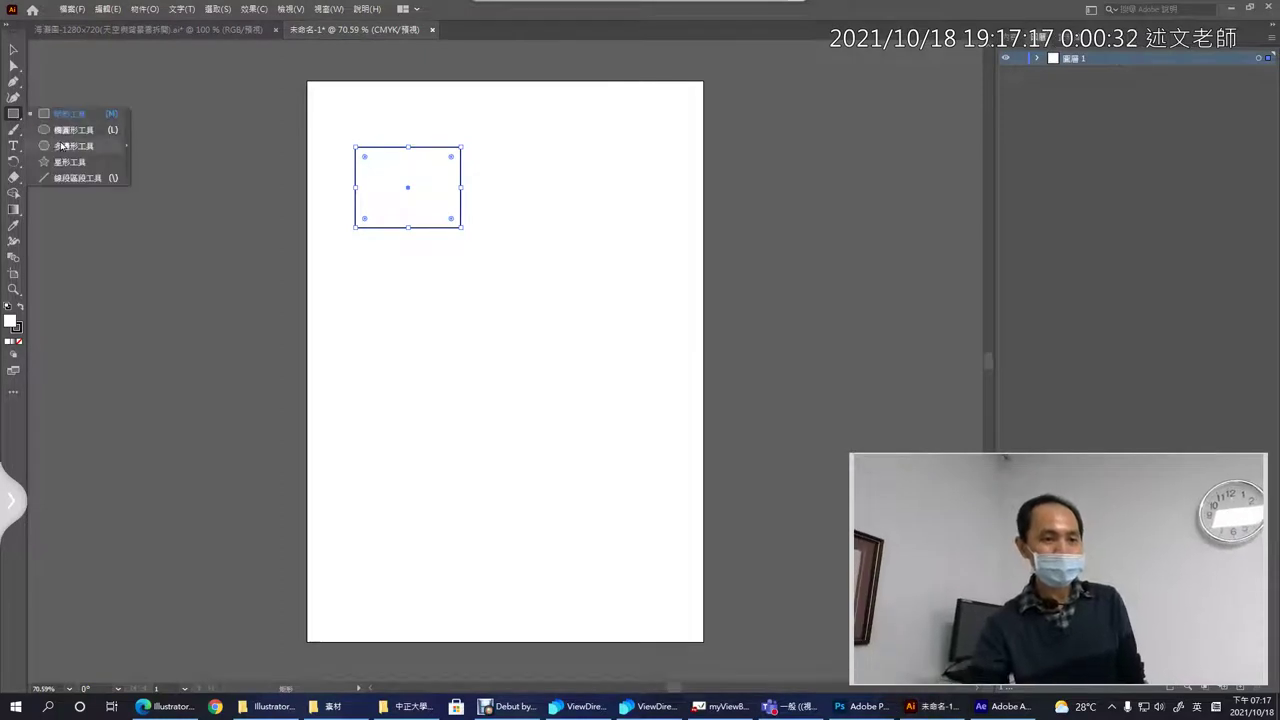
left_click(62, 161)
left_click_drag(506, 250, 610, 315)
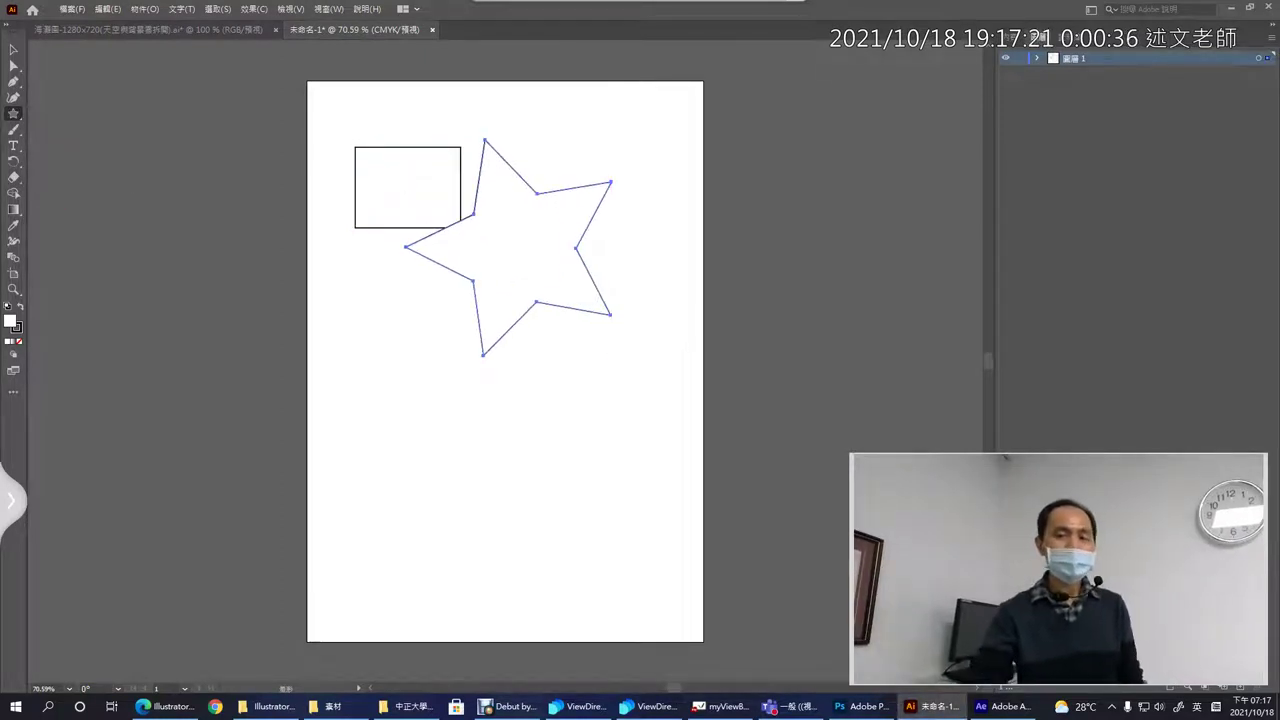
key("v")
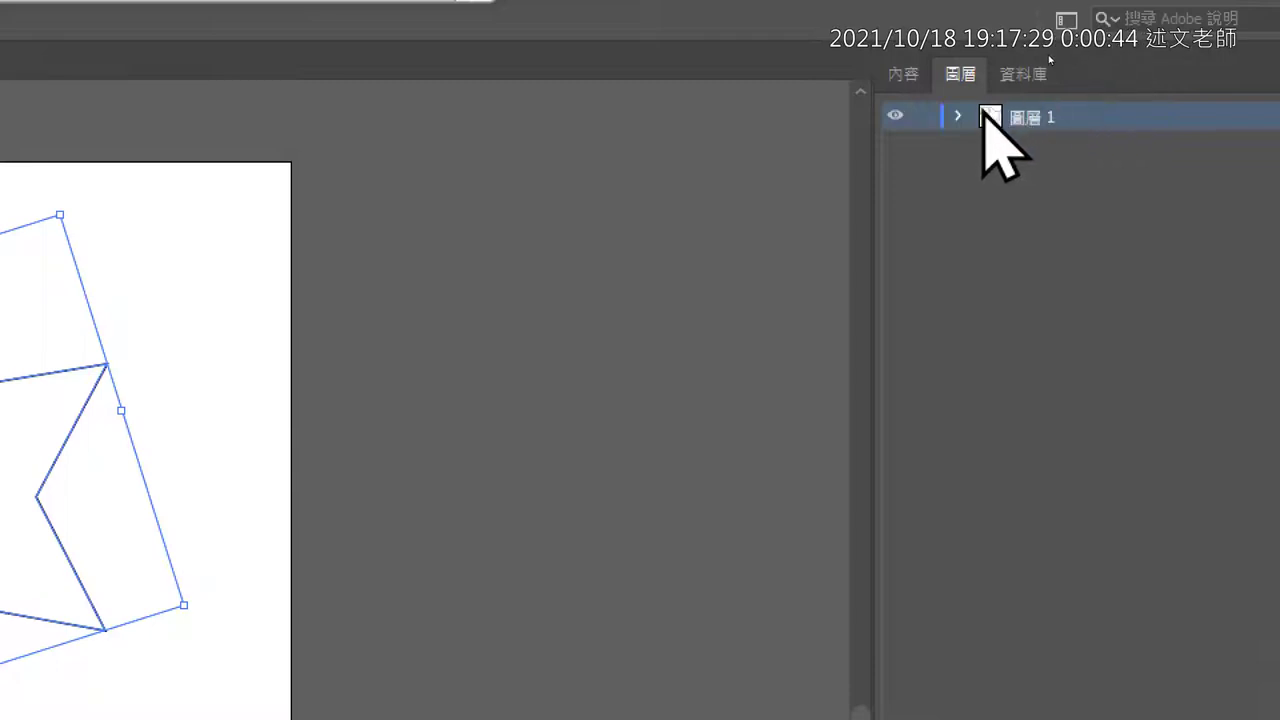
Step: Expand 圖層 1 to see the star and rectangle listed as separate items
left_click(960, 115)
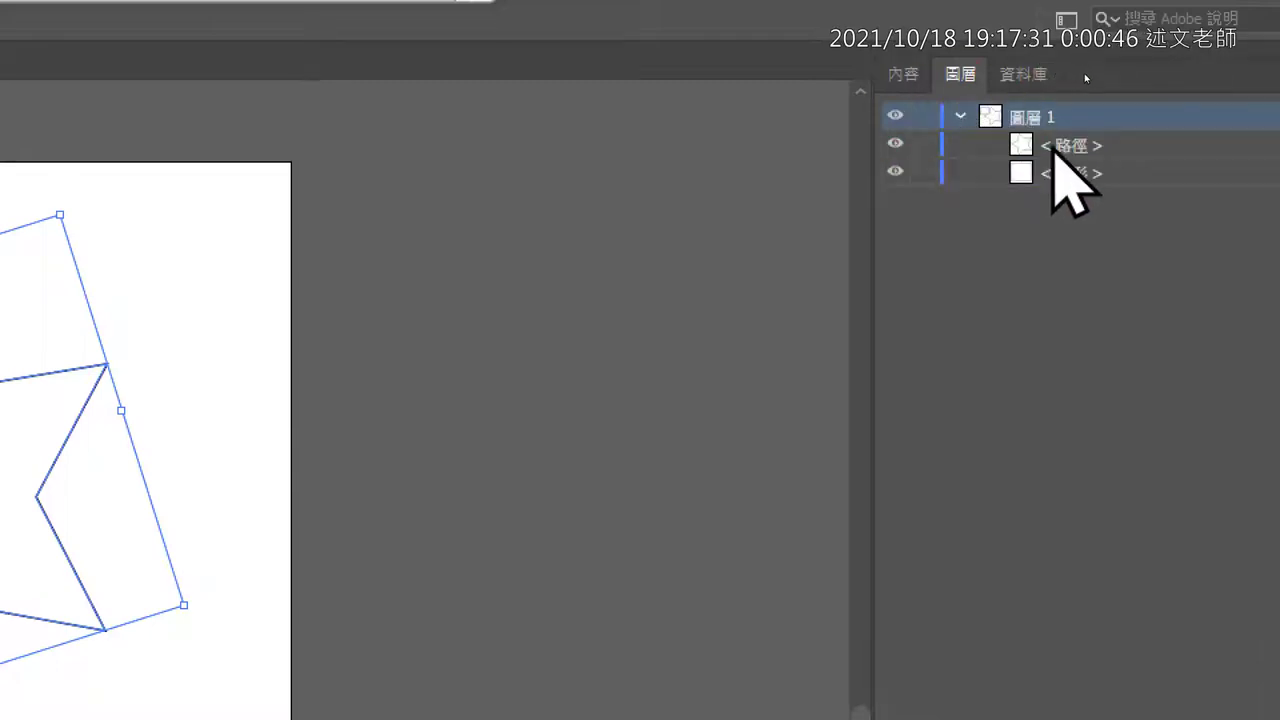
left_click(1052, 148)
left_click(1062, 176)
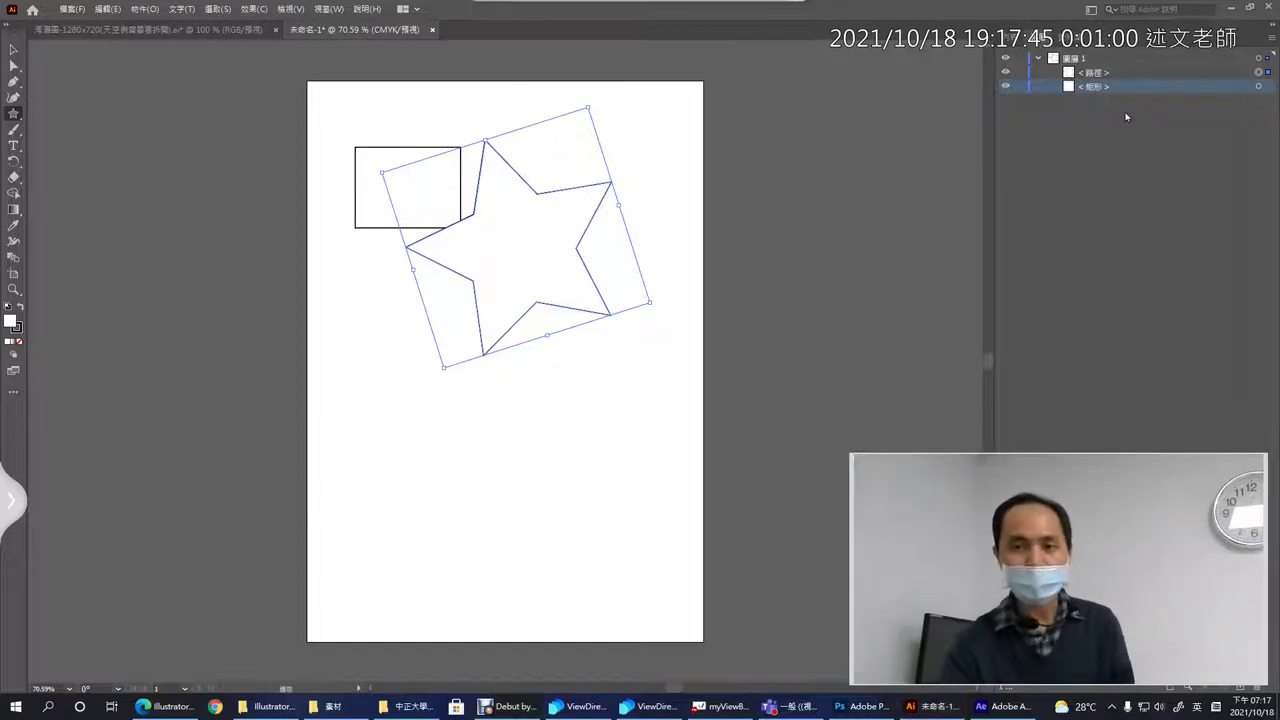
mouse_move(1062, 30)
left_mouse_down()
mouse_move(1125, 112)
mouse_move(1122, 32)
left_mouse_up()
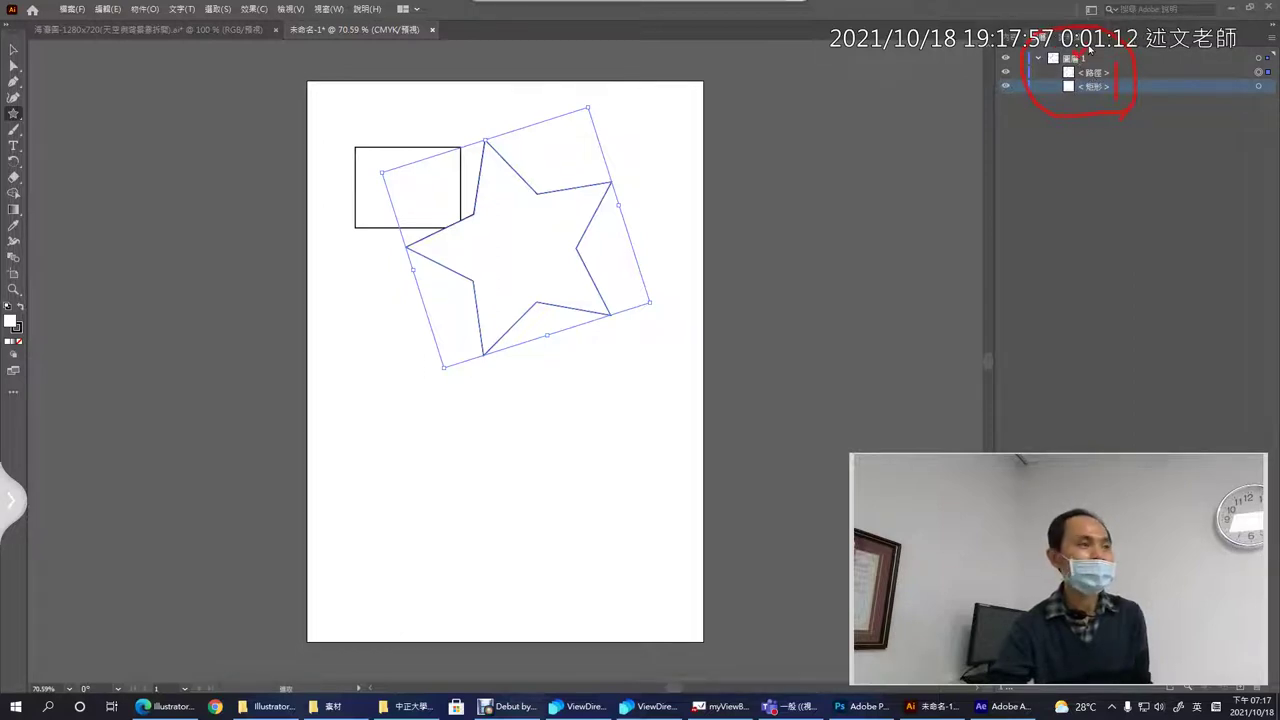
key("e")
key("Escape")
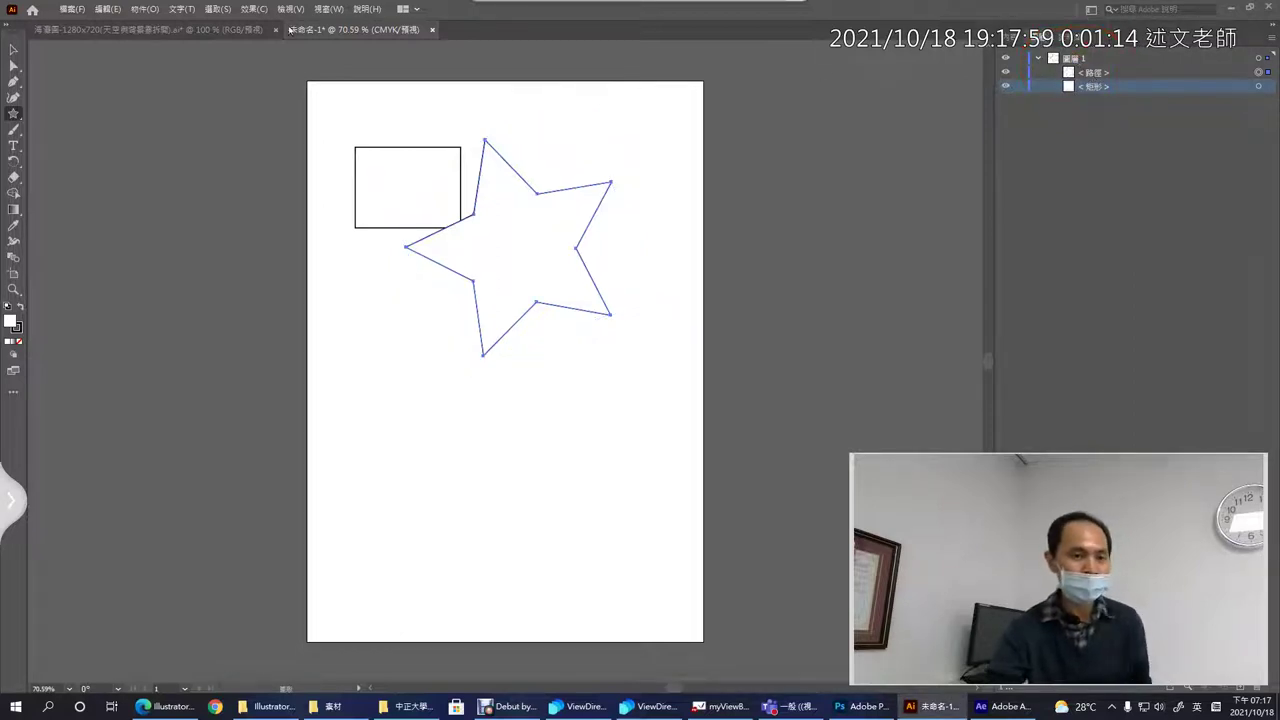
left_click(211, 30)
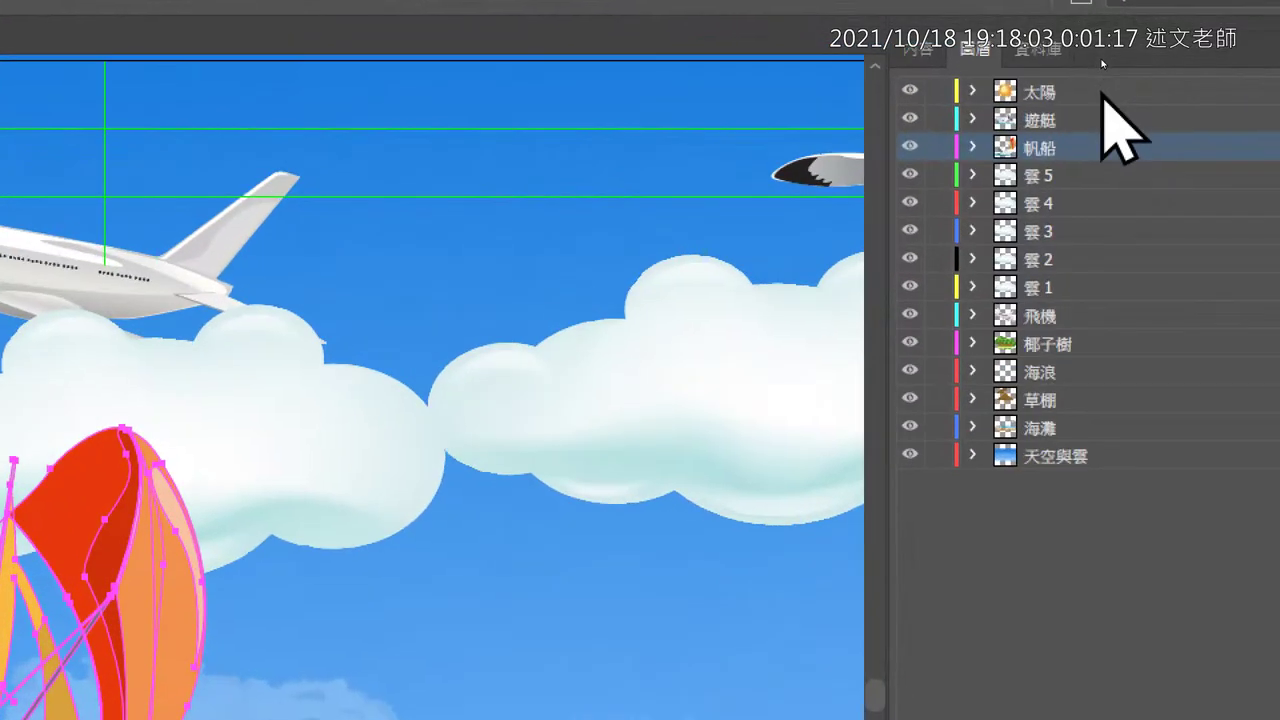
Step: Go through the beach-scene layers from 太陽, 遊艇 and 帆船 down to 天空與雲
left_click(1101, 58)
left_click(1097, 73)
left_click(1092, 148)
left_click(1094, 203)
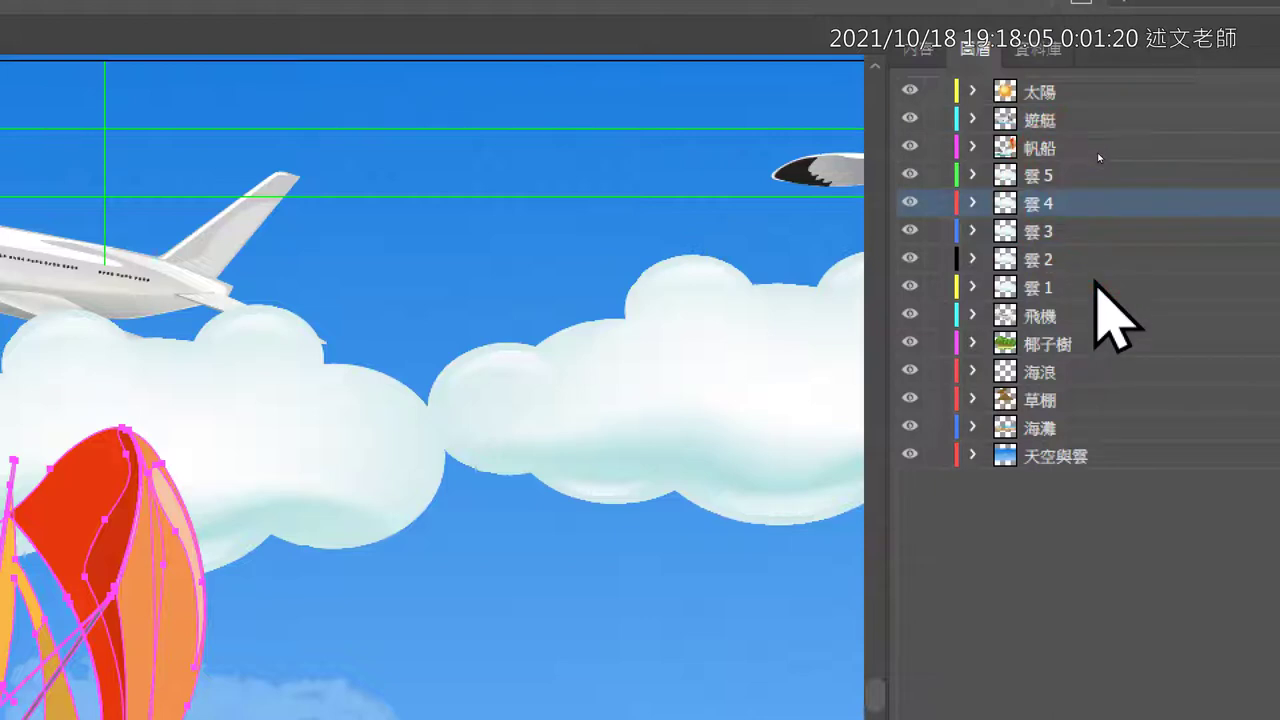
left_click(1096, 287)
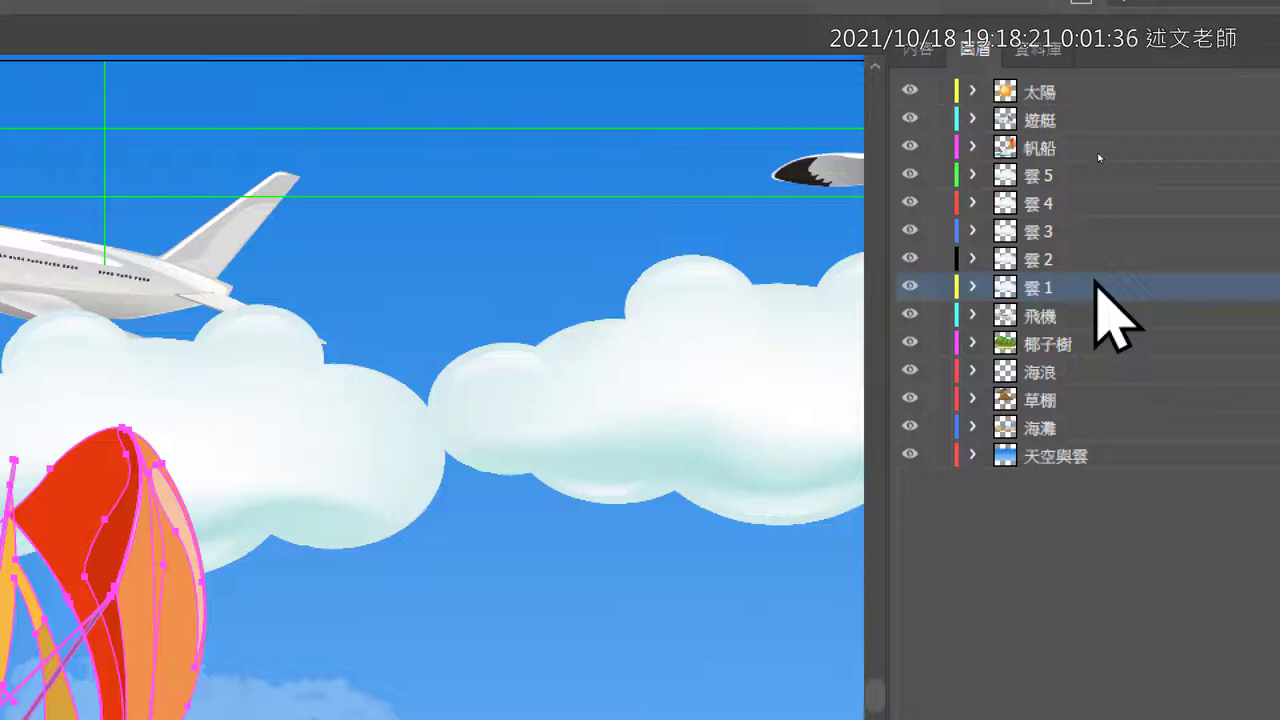
left_click(1071, 458)
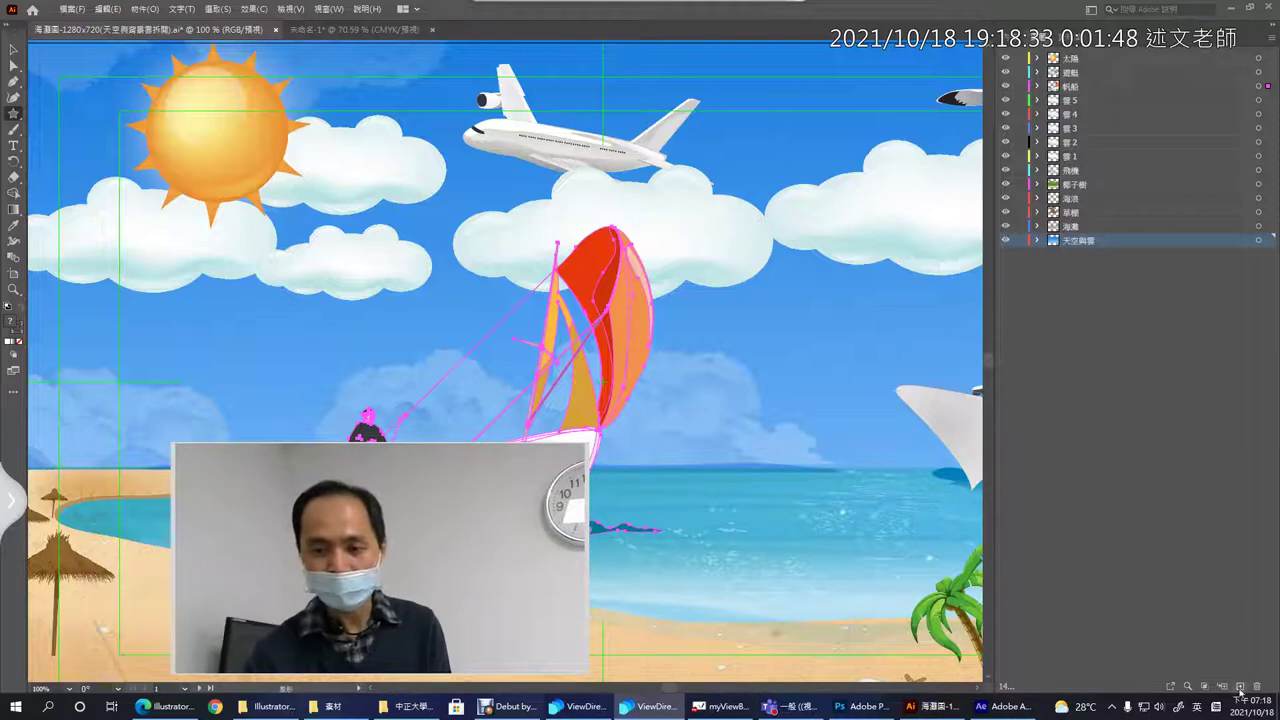
Step: Add a trial layer 圖層 17 above 天空與雲, delete it, then select all 14 layers
key("ctrl+l")
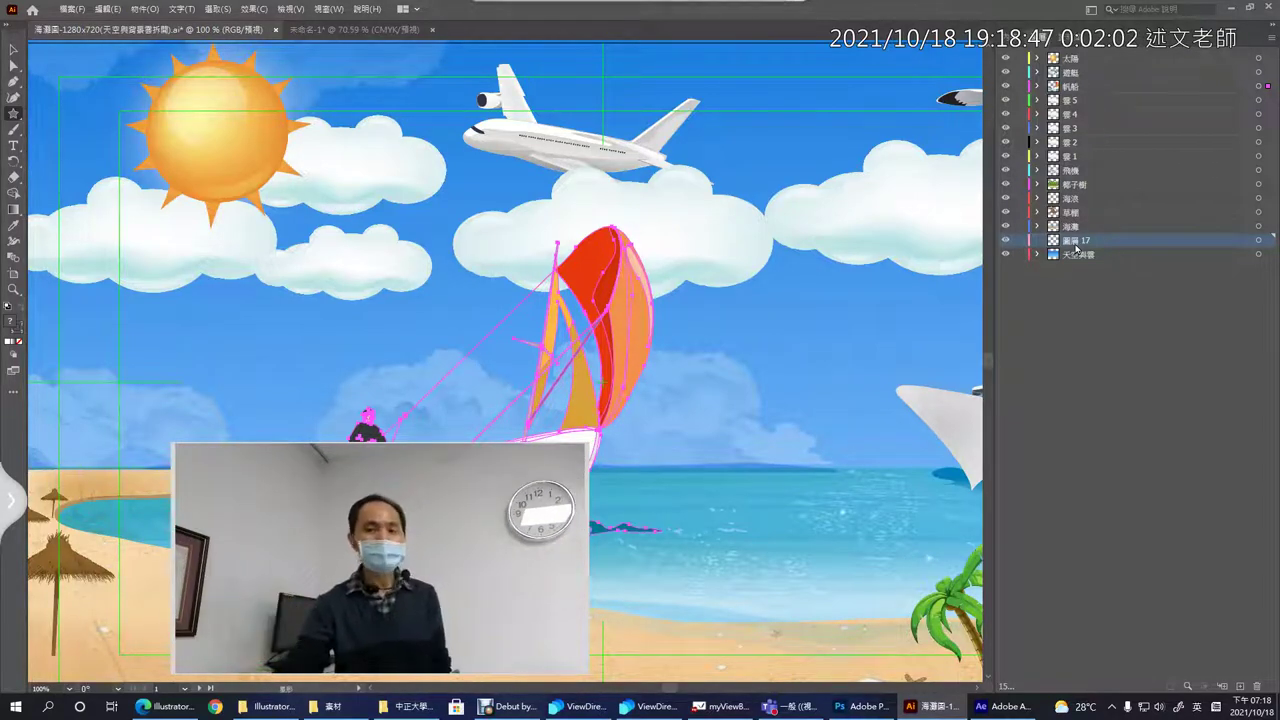
left_click(1076, 248)
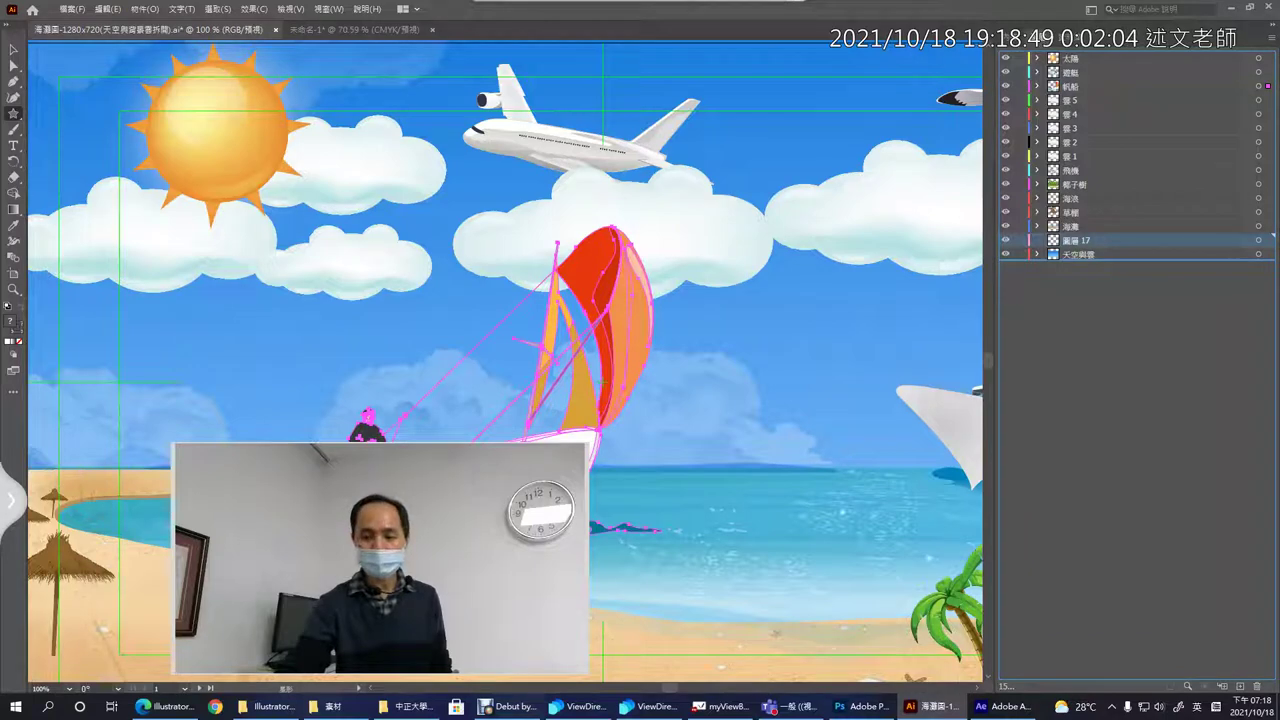
left_click(1257, 686)
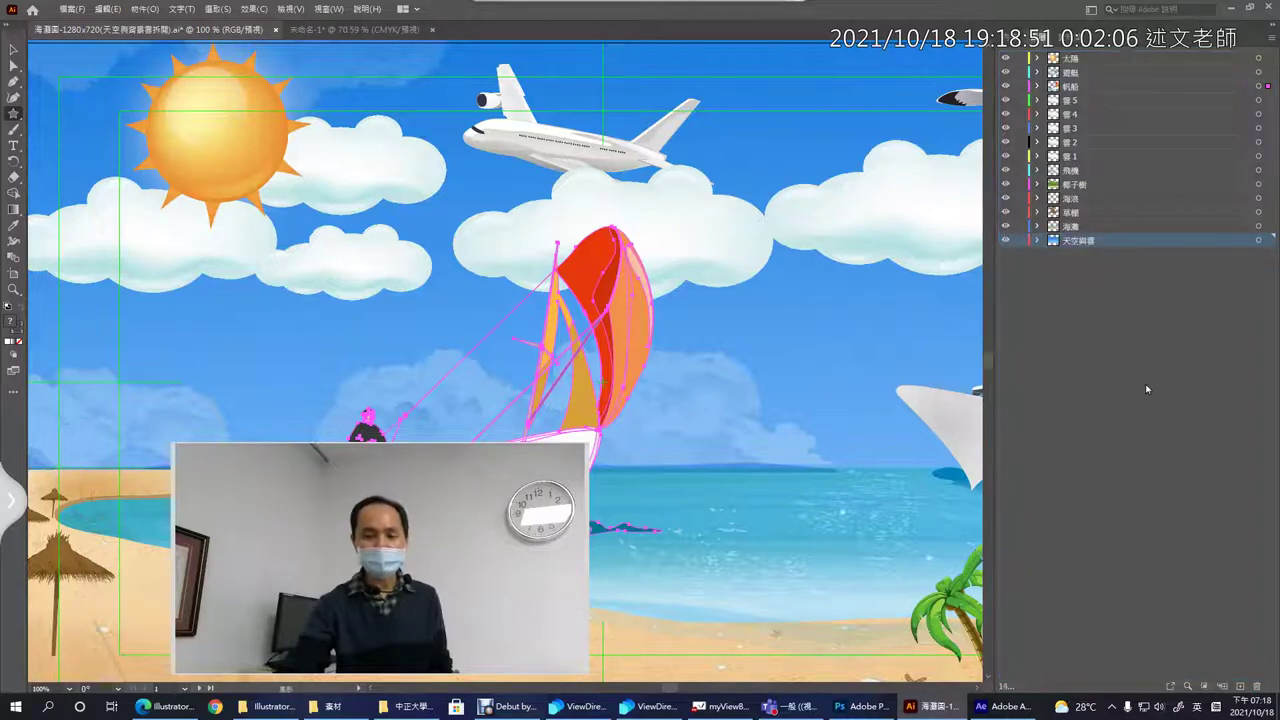
left_click_drag(1111, 305, 1058, 57)
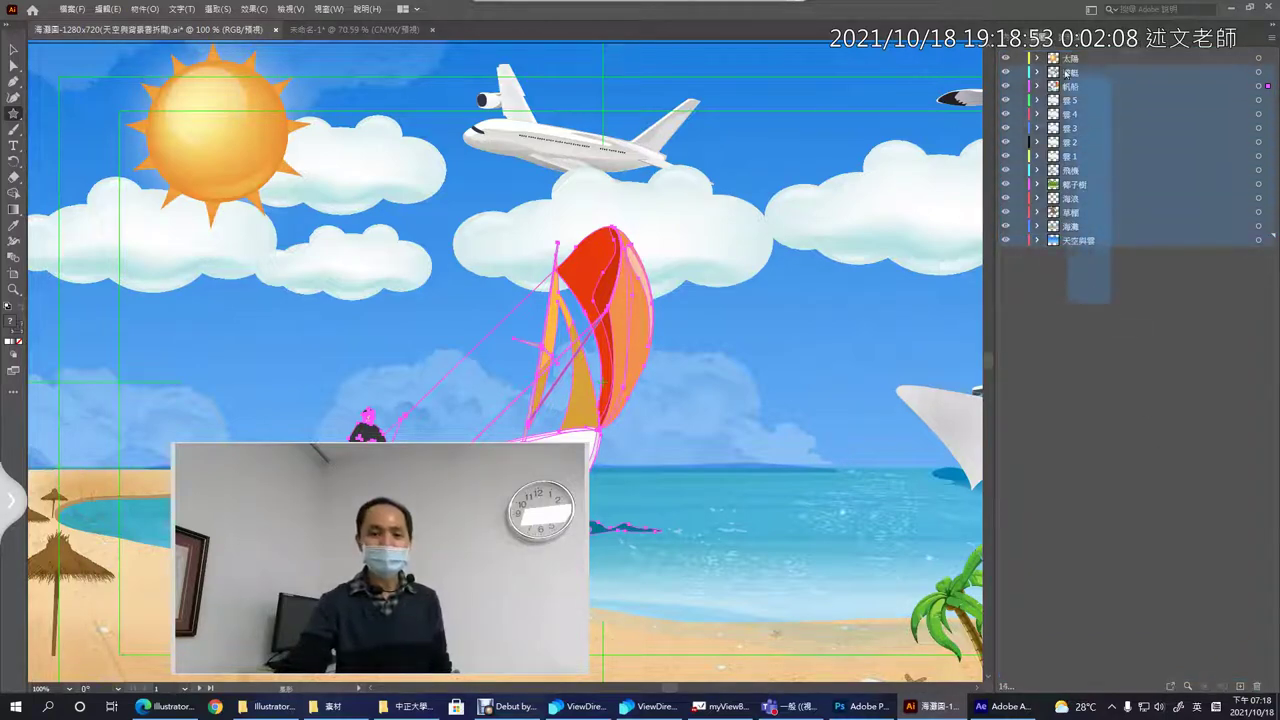
left_click_drag(1056, 59, 1052, 62)
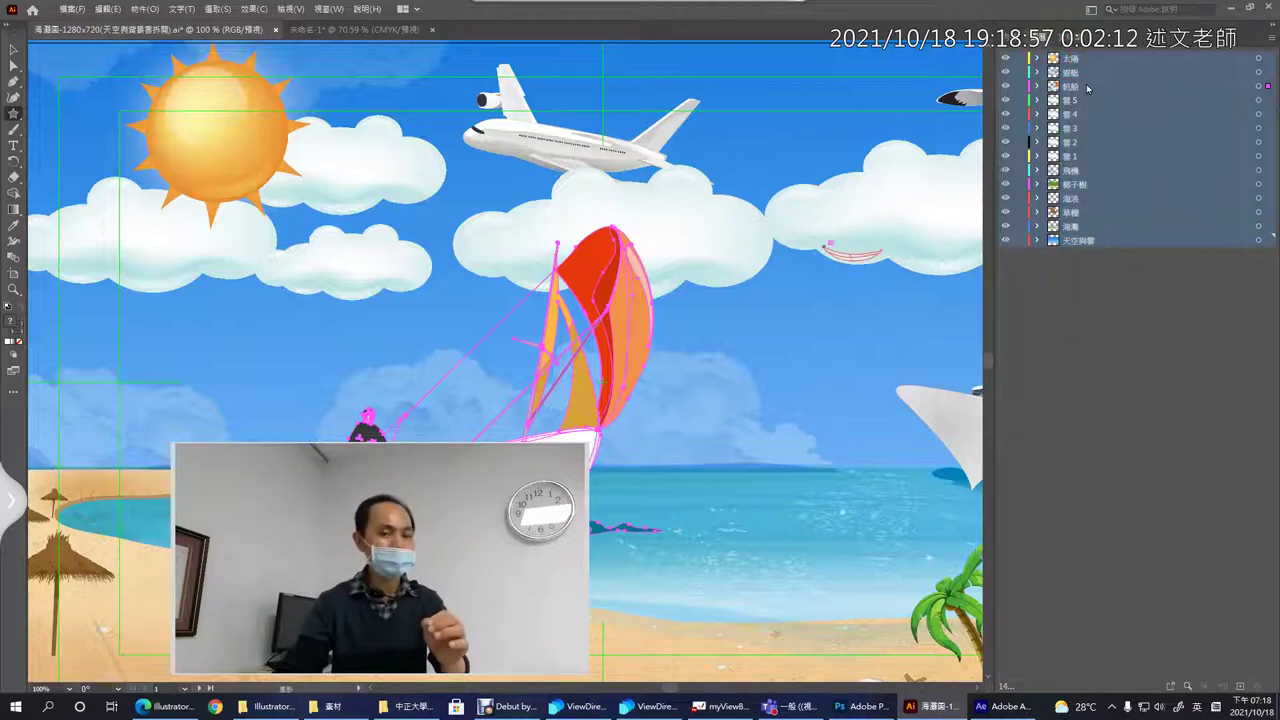
left_click(991, 706)
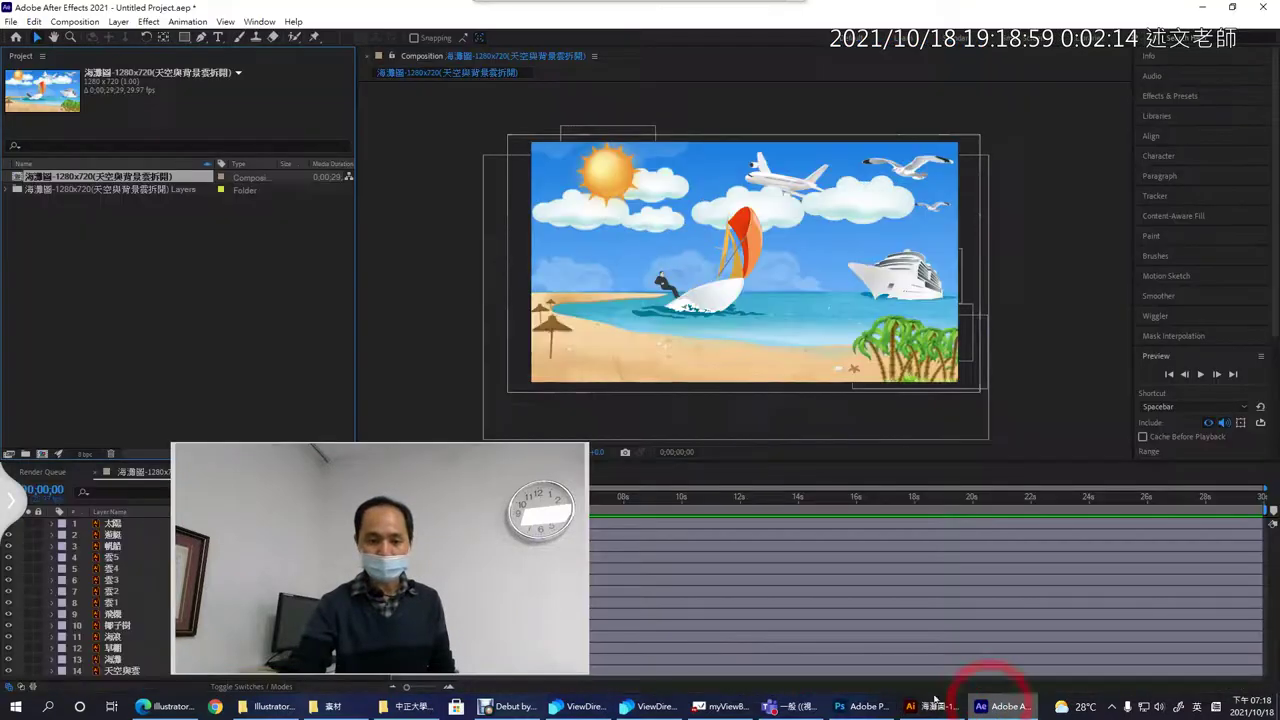
Step: Compare the timeline's 太陽, 遊艇, 雲4 and 雲2 layers against the Illustrator layer list
left_click_drag(462, 580, 1146, 565)
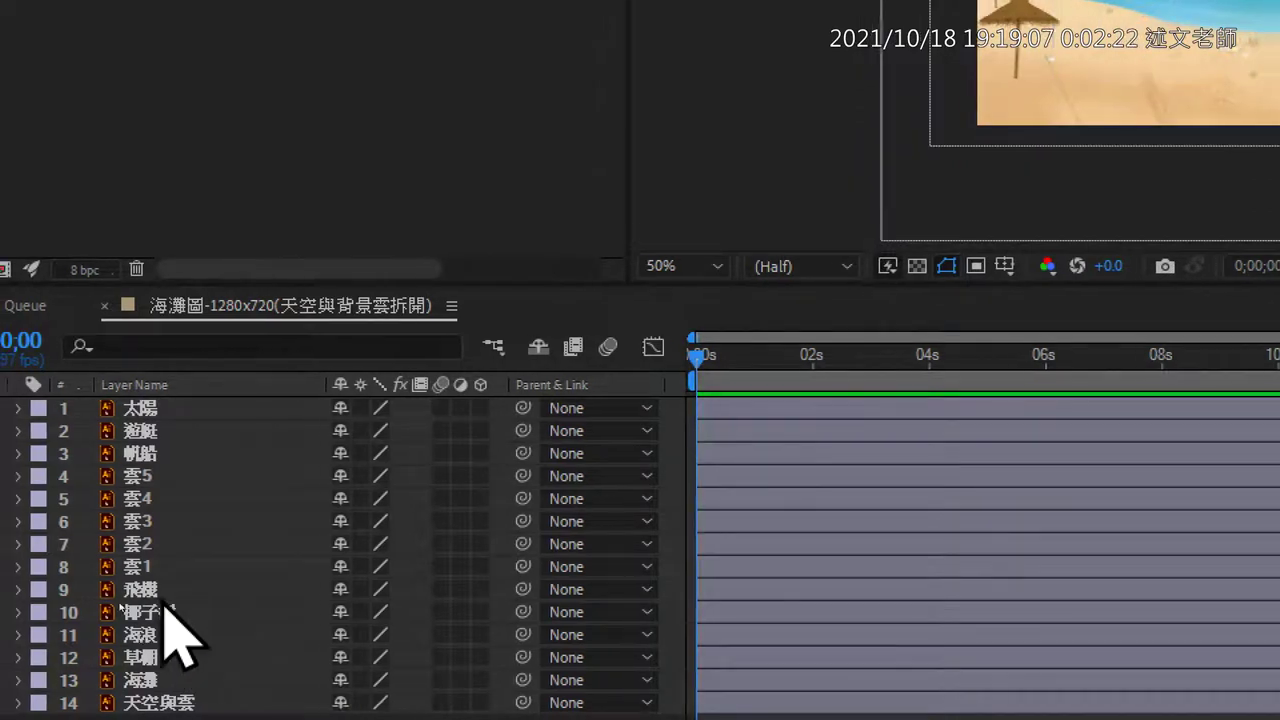
left_click(178, 409)
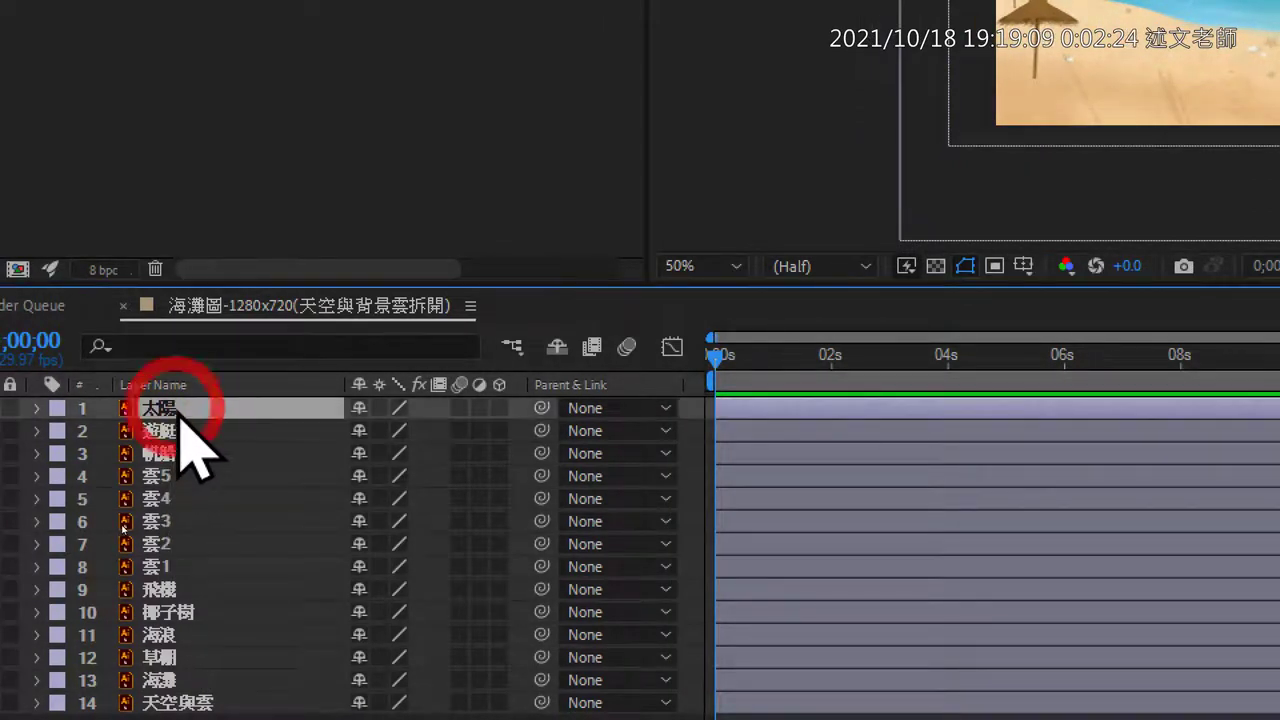
left_click(180, 431)
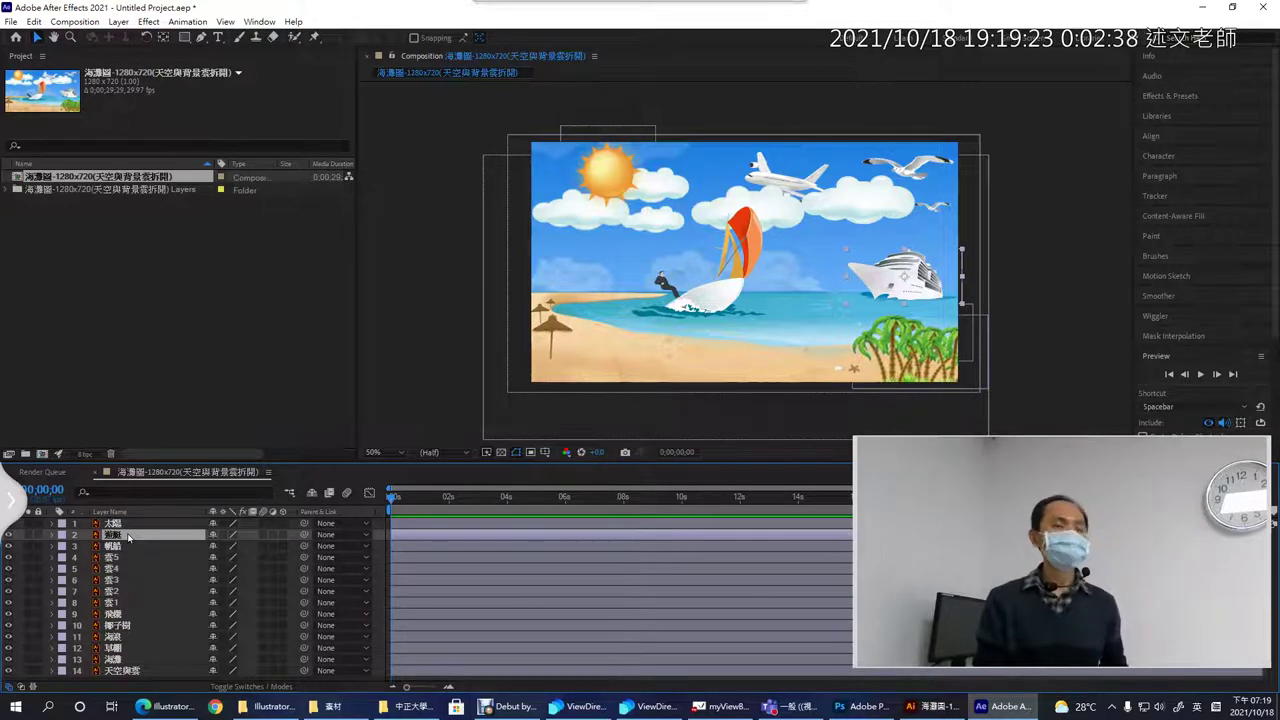
left_click(130, 567)
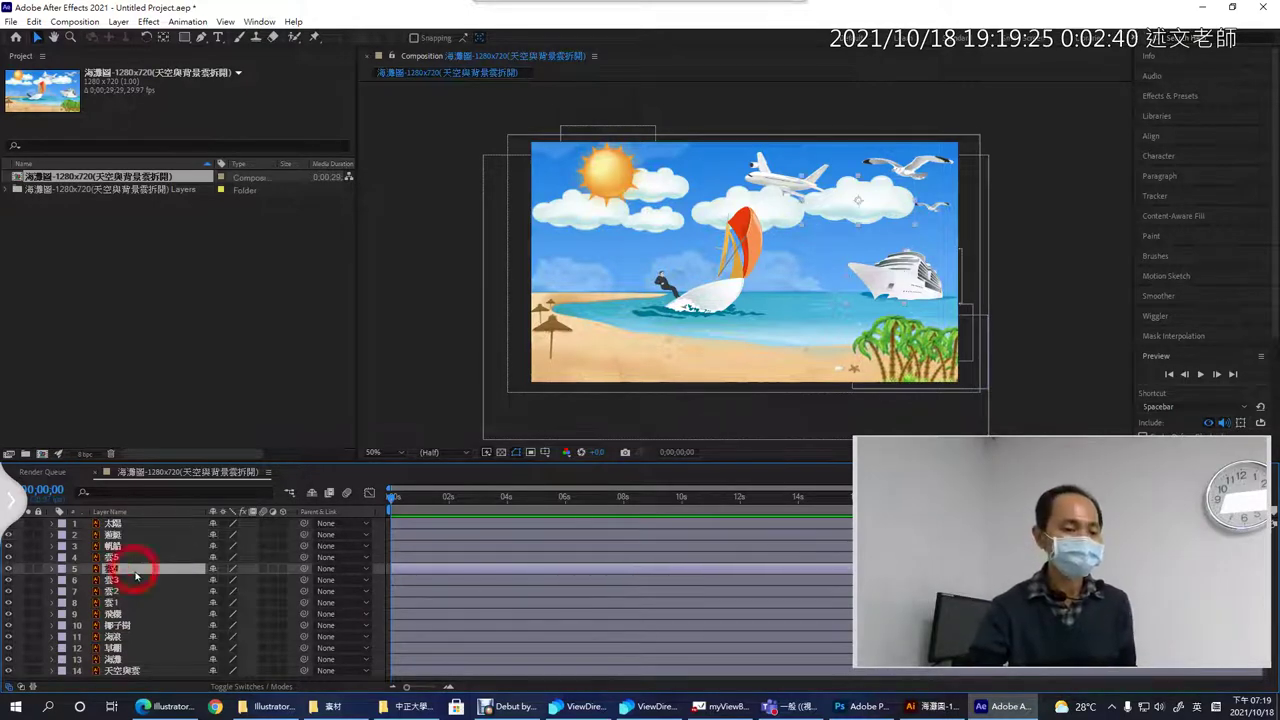
left_click(130, 591)
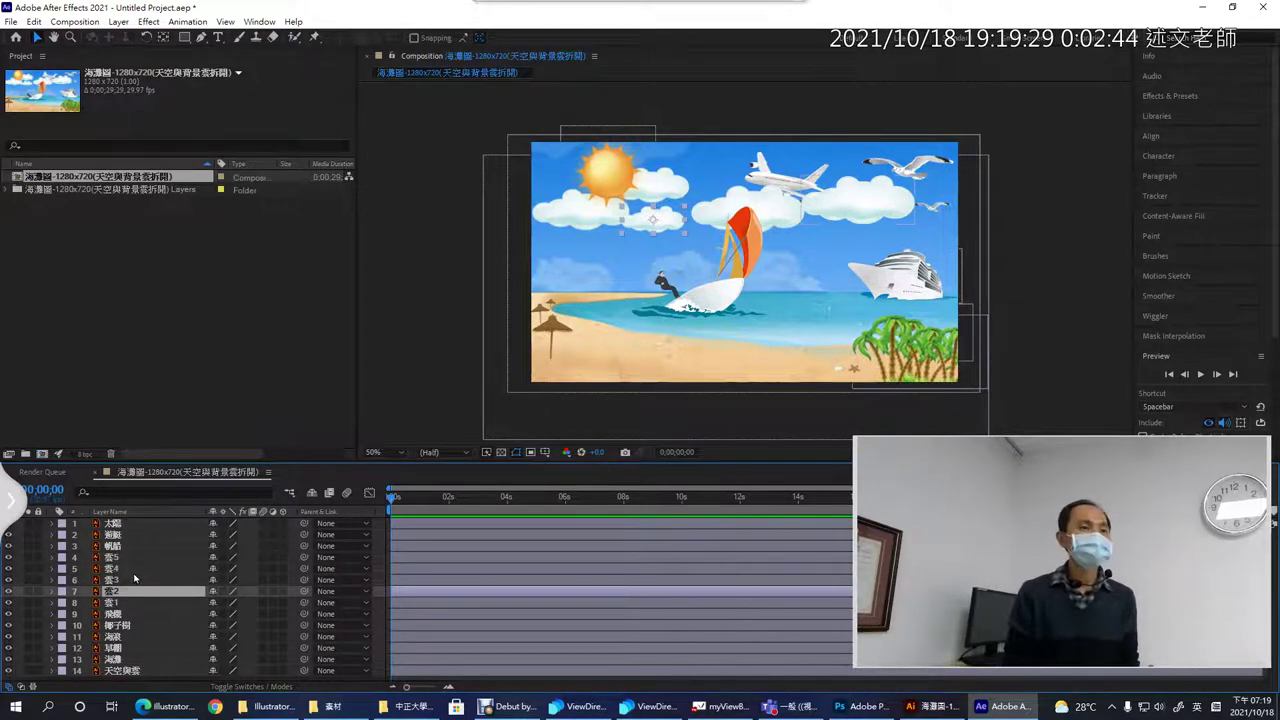
left_click(167, 706)
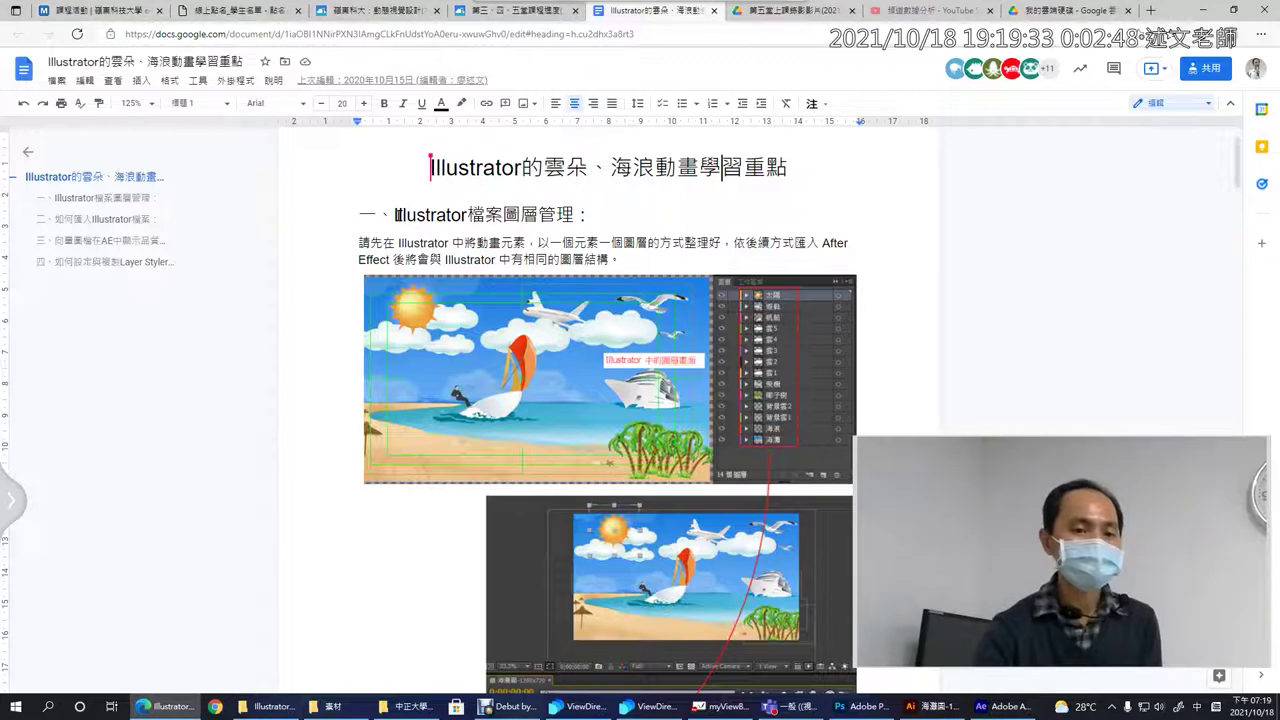
Step: Jump to section 二 on importing Illustrator files and reach the After Effects CC import dialog screenshots
left_click_drag(396, 214, 573, 214)
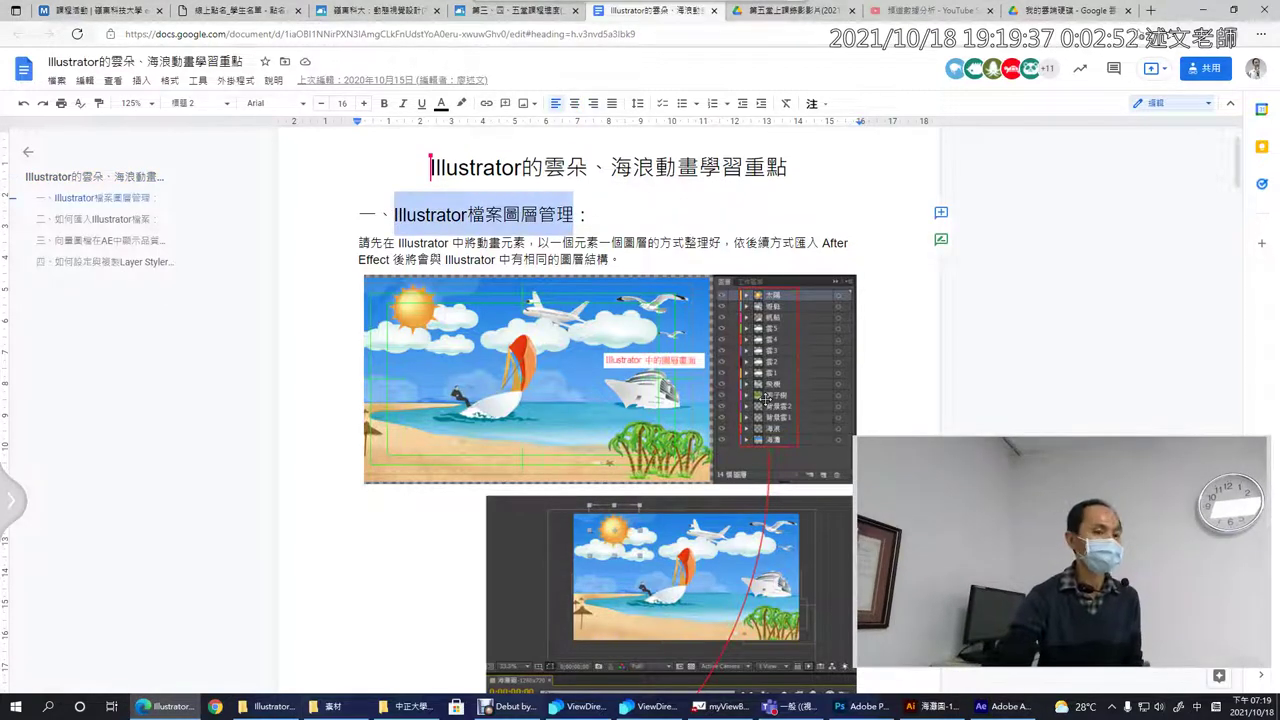
left_click(106, 220)
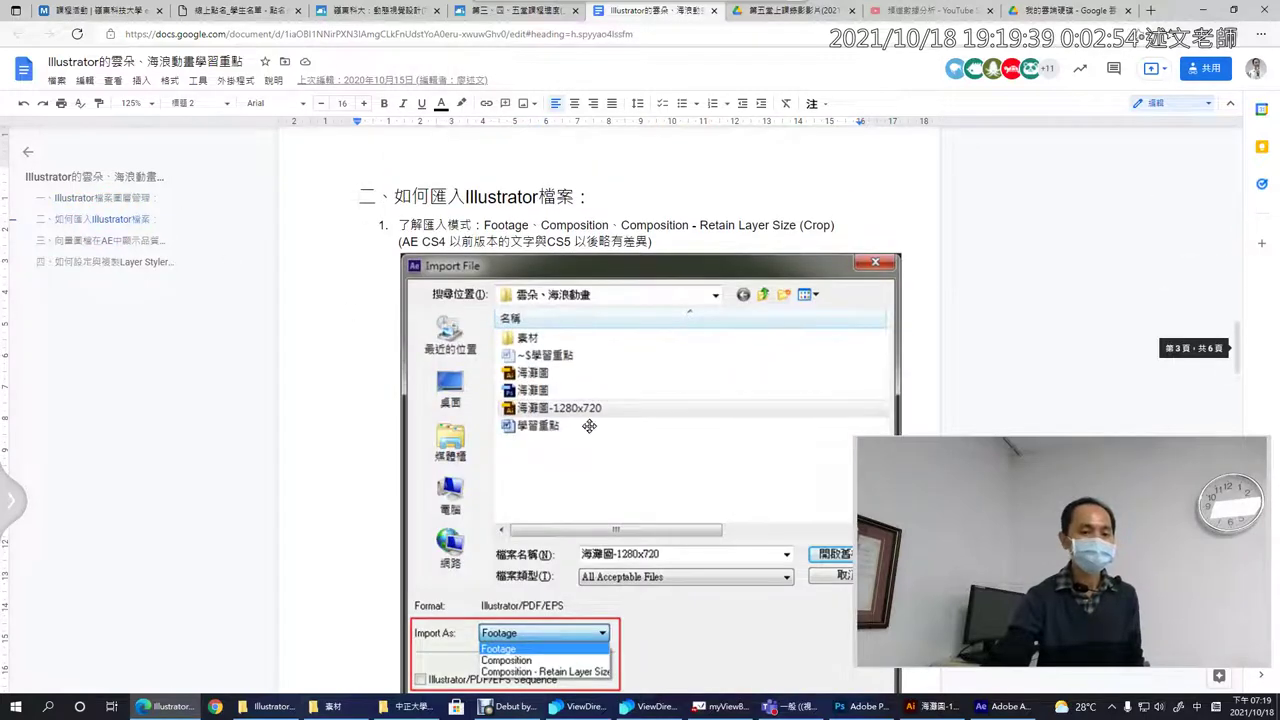
scroll(593, 426, "down", 3)
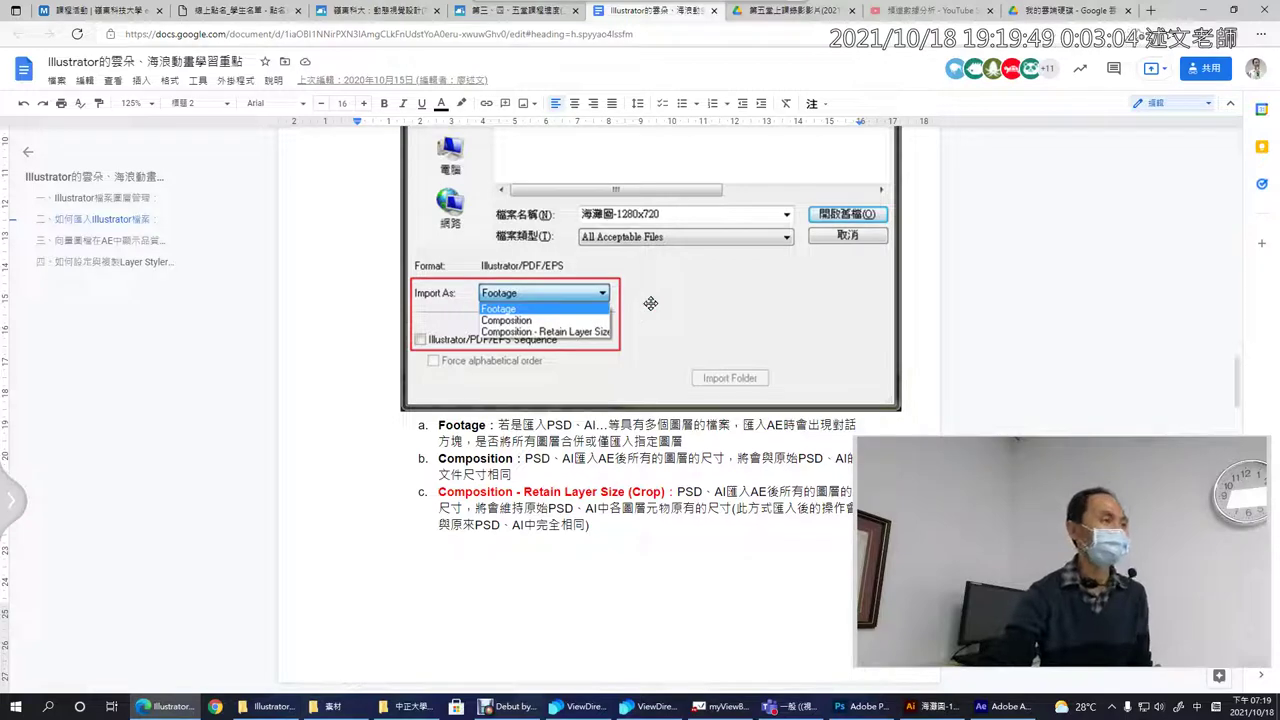
scroll(650, 303, "up", 3)
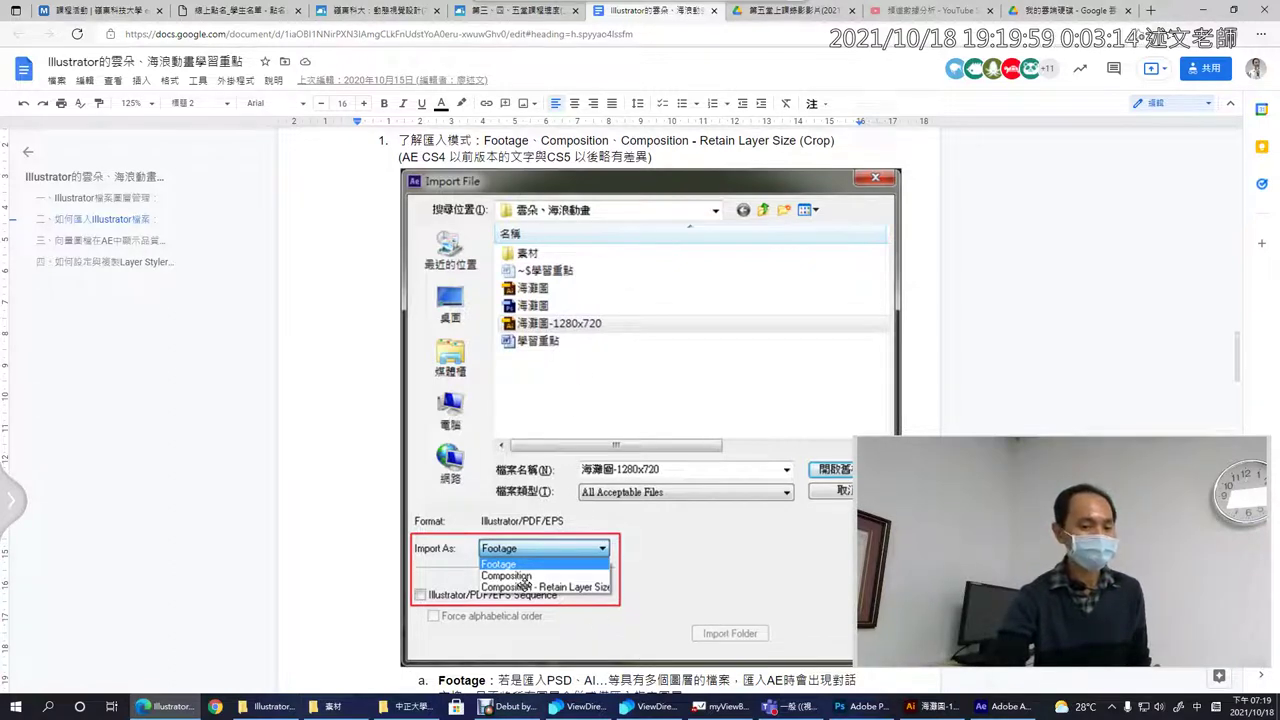
scroll(554, 547, "down", 3)
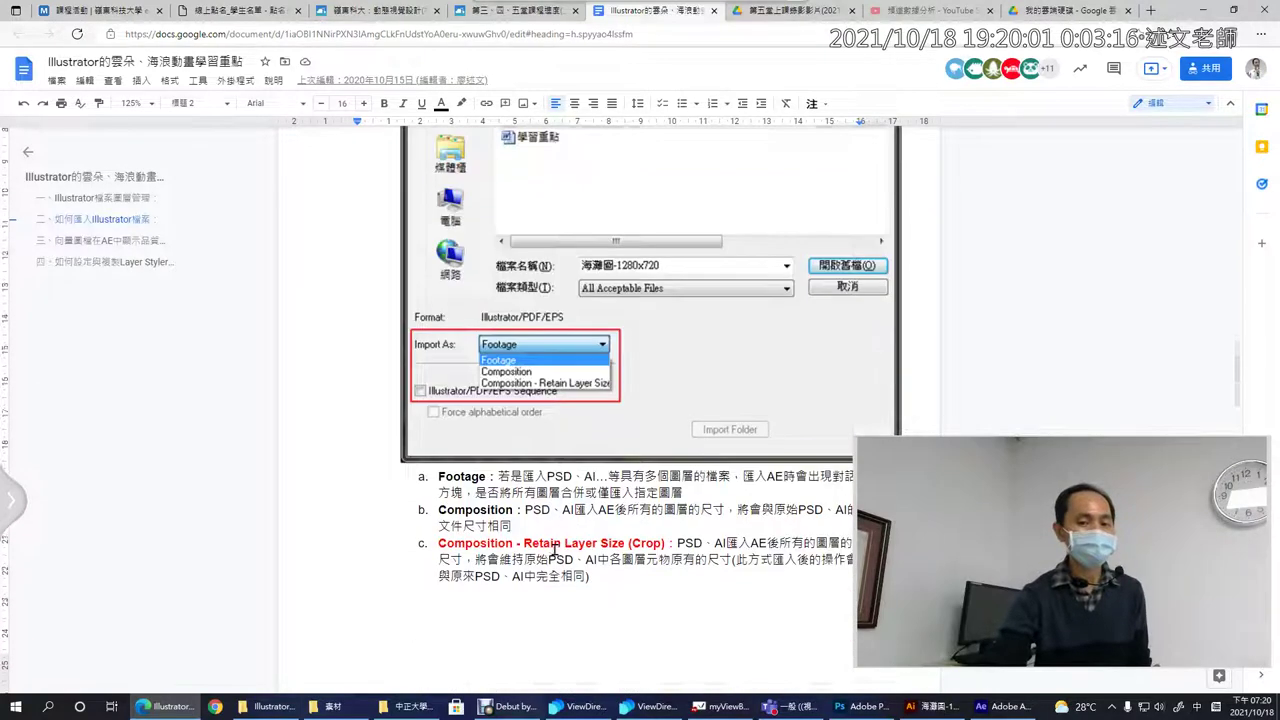
scroll(554, 547, "down", 4)
scroll(554, 547, "down", 3)
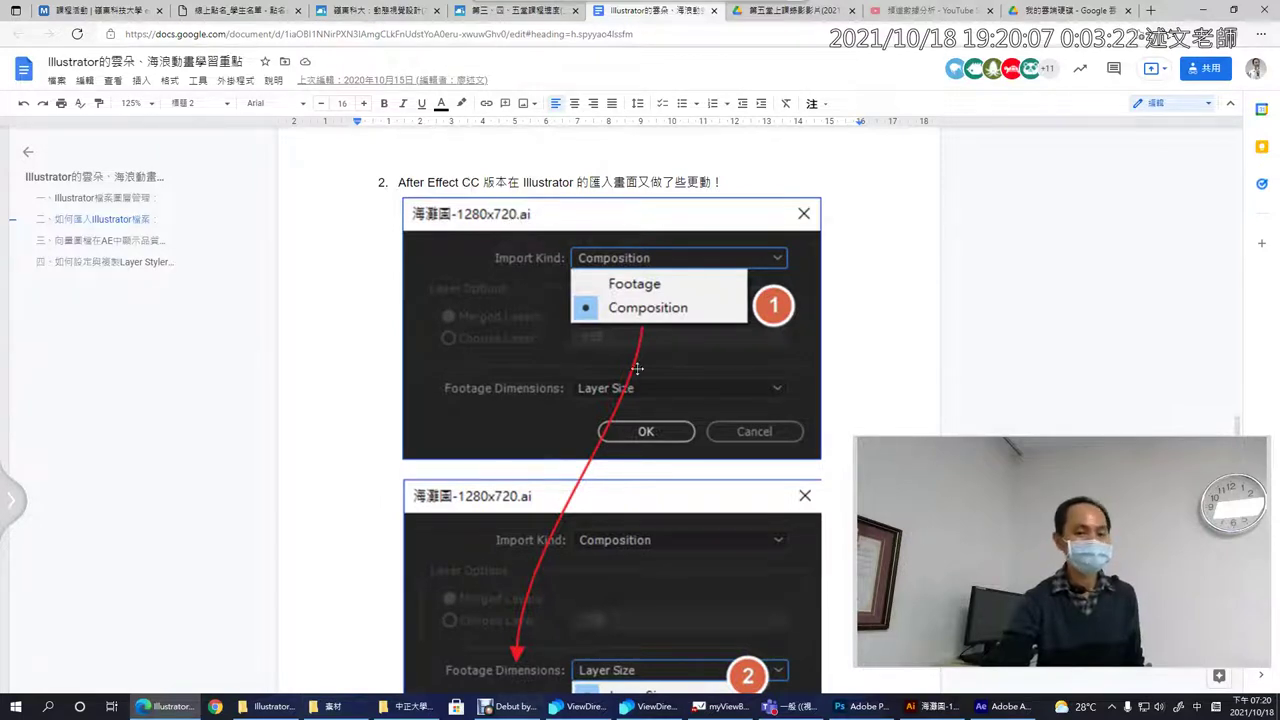
scroll(619, 347, "down", 2)
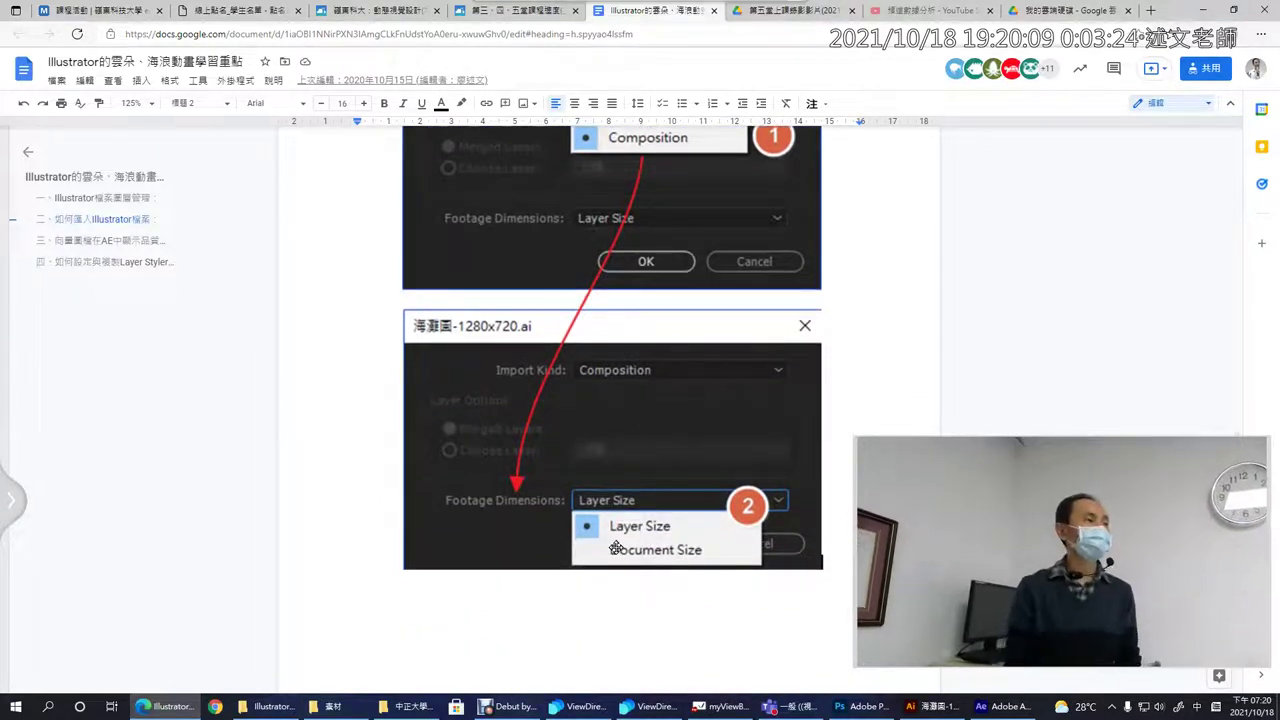